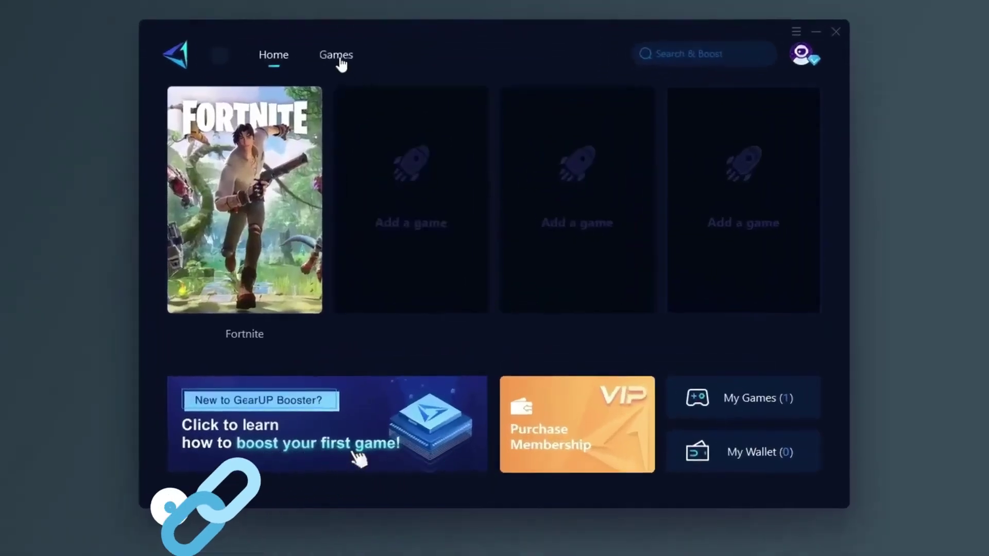
View Fortnite's boost stats, scroll the supported games list, and visit the GearUP Booster website.
{"action": "left_click", "coordinate": [240, 345]}
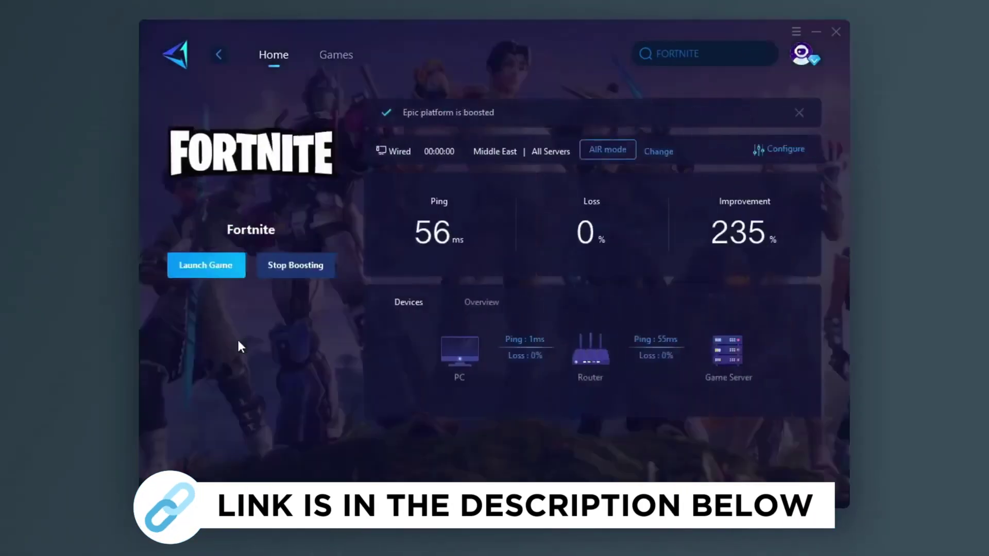
{"action": "left_click", "coordinate": [335, 55]}
{"action": "scroll", "coordinate": [539, 162], "scroll_direction": "down", "scroll_amount": 2}
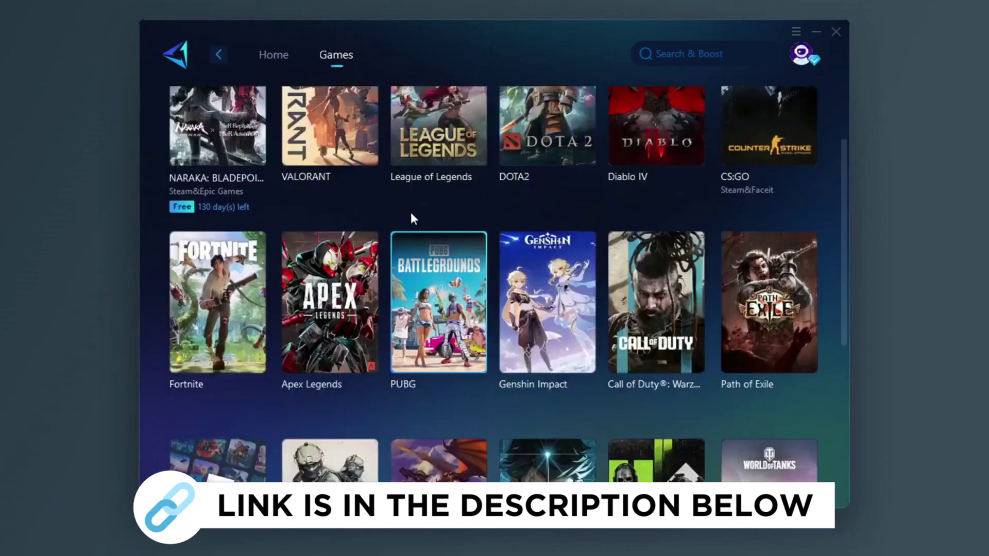
{"action": "scroll", "coordinate": [412, 216], "scroll_direction": "down", "scroll_amount": 2}
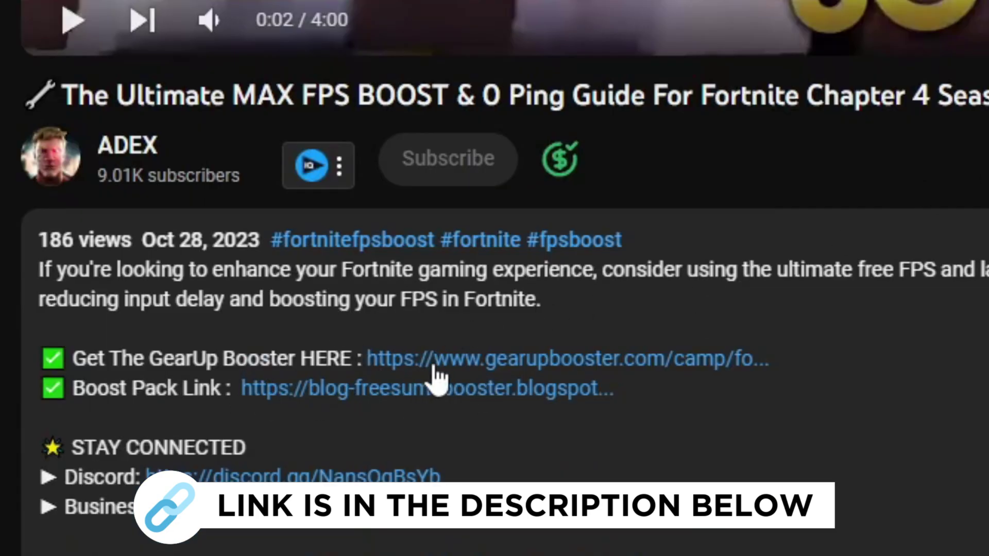
{"action": "left_click", "coordinate": [534, 361]}
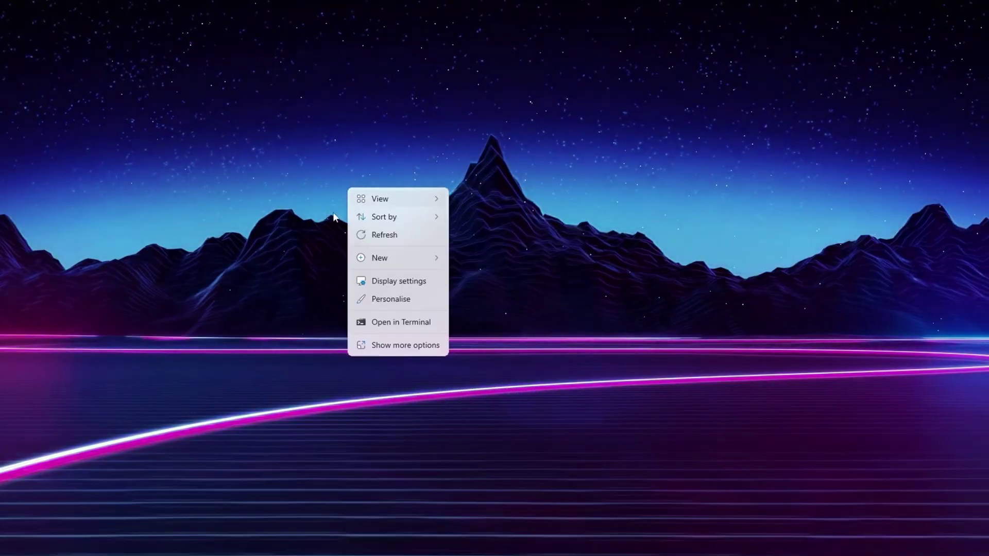
Go from the desktop's Display settings down to the Graphics settings page.
{"action": "left_click", "coordinate": [384, 281]}
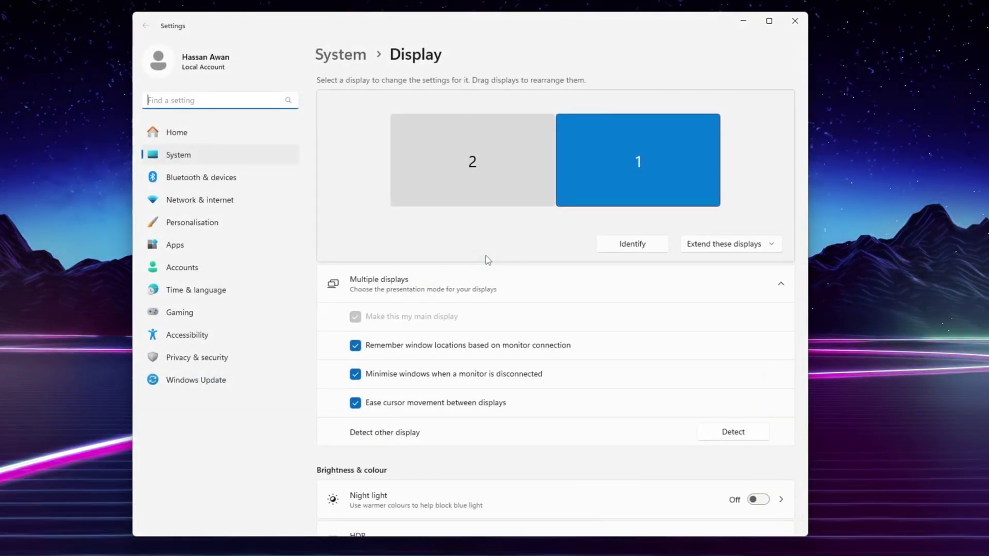
{"action": "scroll", "coordinate": [486, 255], "scroll_direction": "down", "scroll_amount": 8}
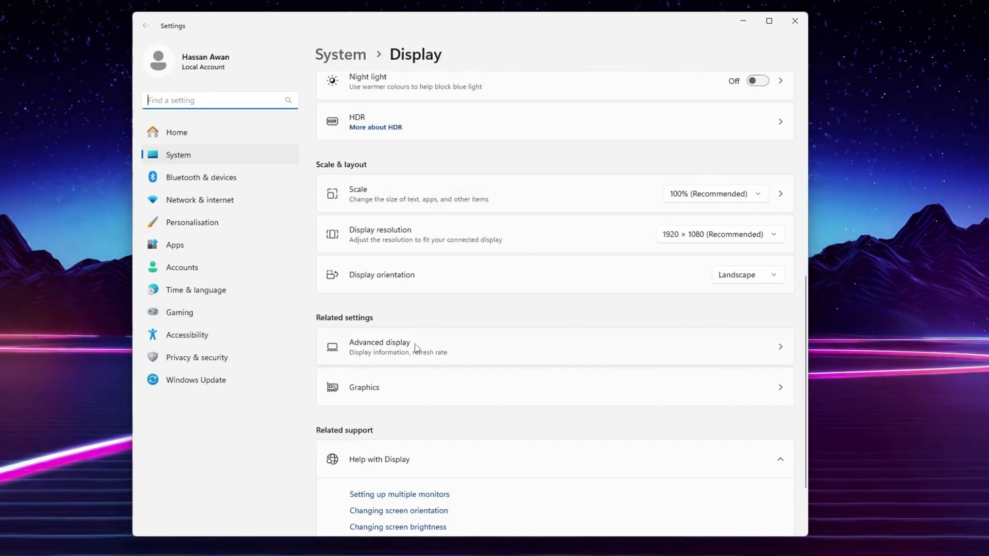
{"action": "left_click", "coordinate": [407, 388]}
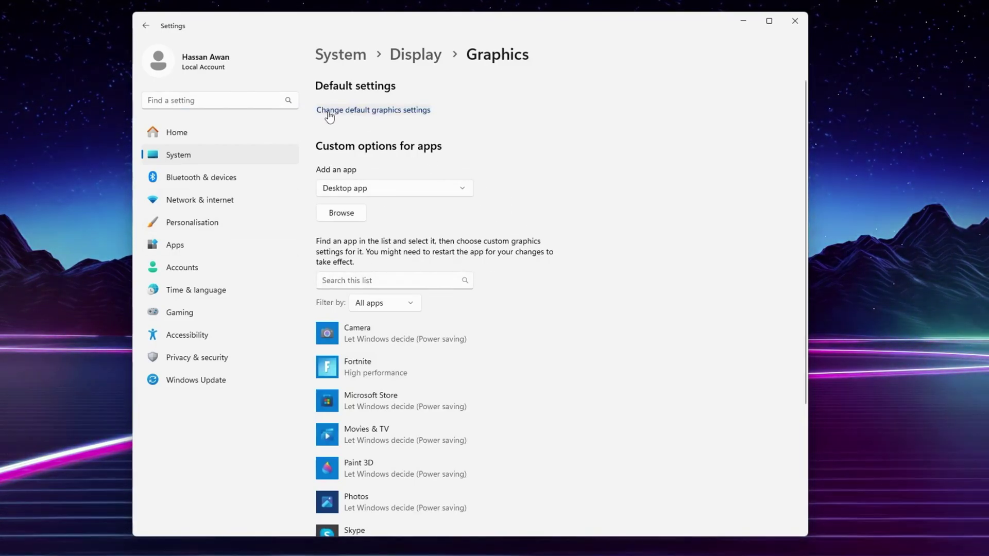
Check the default graphics settings, with GPU scheduling and refresh options On, then return to the app list.
{"action": "left_click", "coordinate": [392, 111]}
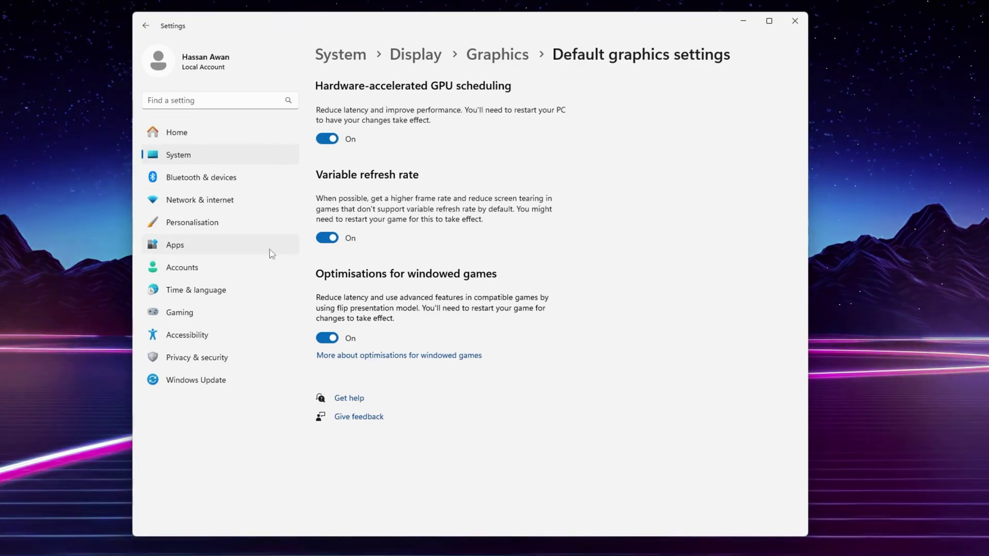
{"action": "key", "text": "alt+Left"}
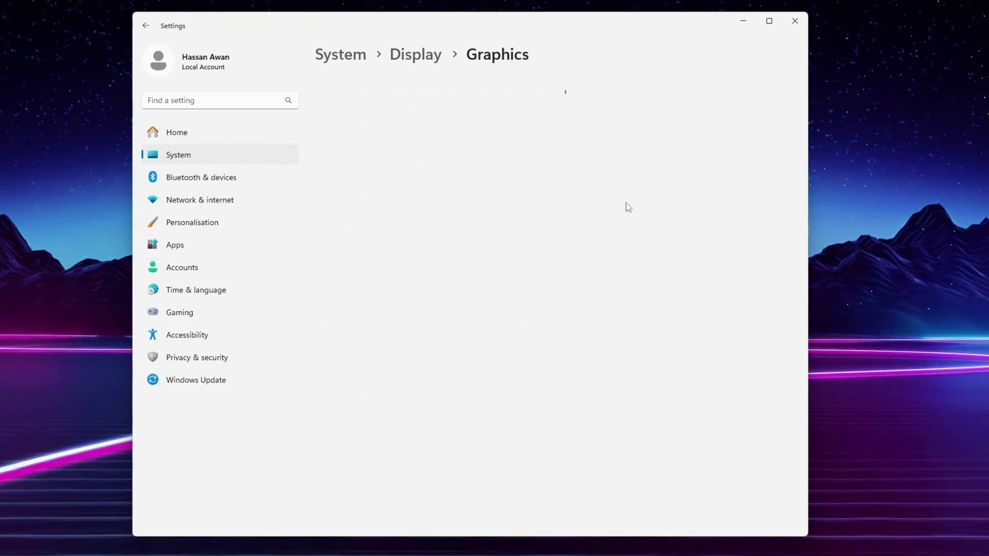
{"action": "scroll", "coordinate": [588, 208], "scroll_direction": "down", "scroll_amount": 5}
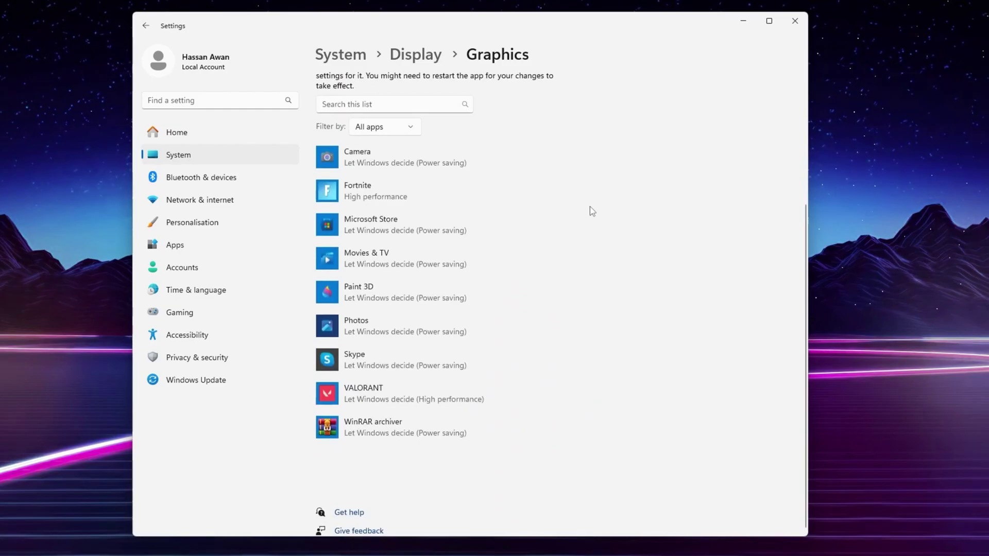
{"action": "scroll", "coordinate": [592, 210], "scroll_direction": "up", "scroll_amount": 2}
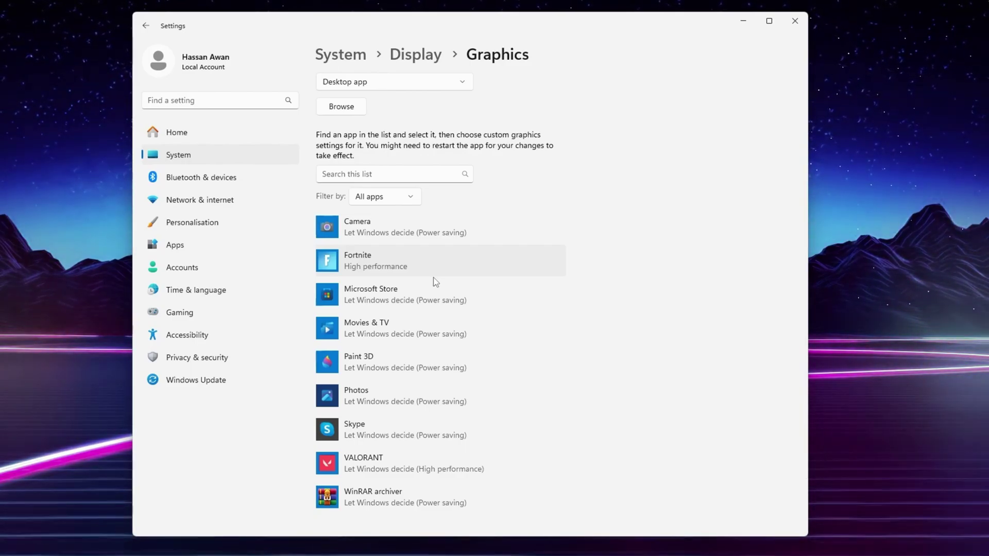
Cancel the Browse file picker and save Fortnite's graphics preference as High performance.
{"action": "left_click", "coordinate": [356, 109]}
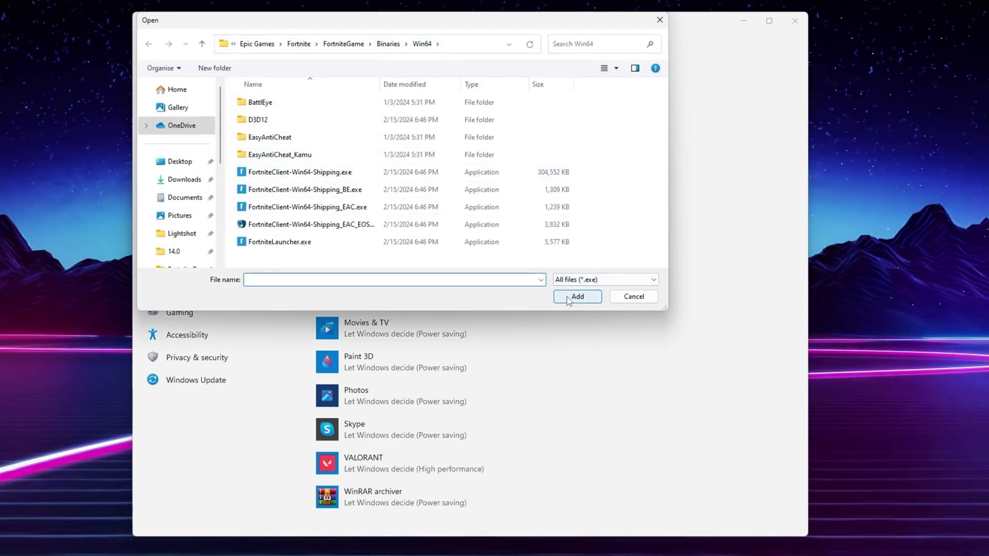
{"action": "left_click", "coordinate": [634, 300]}
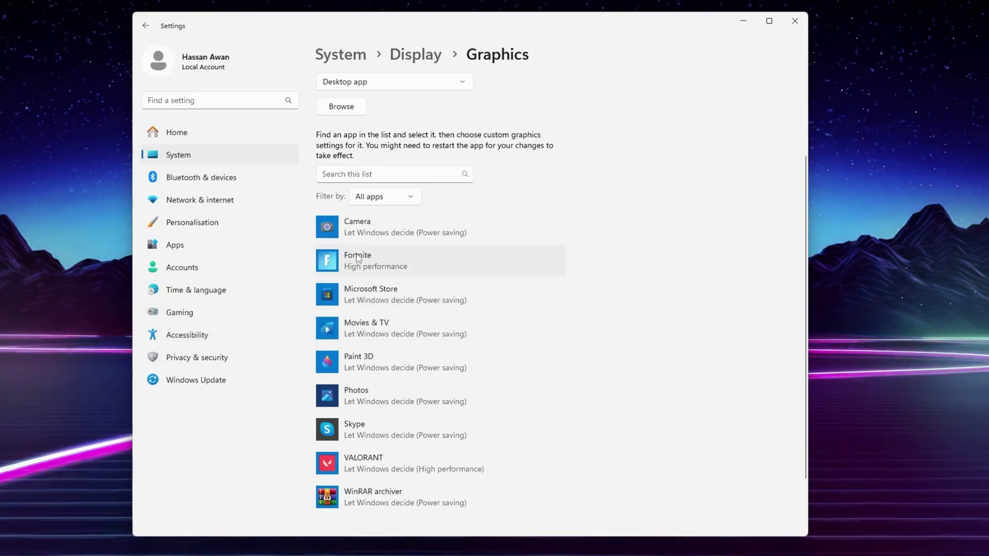
{"action": "left_click", "coordinate": [399, 265]}
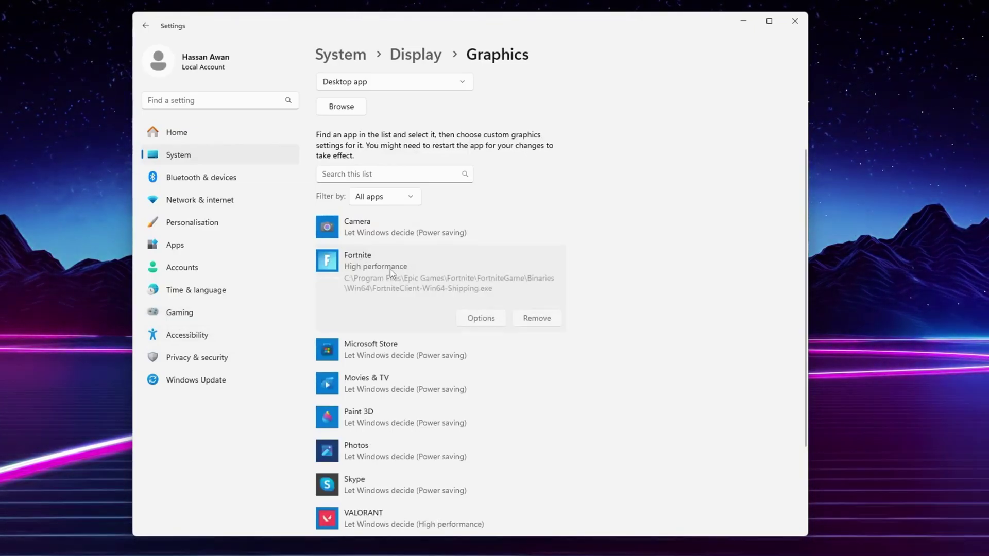
{"action": "left_click", "coordinate": [481, 316]}
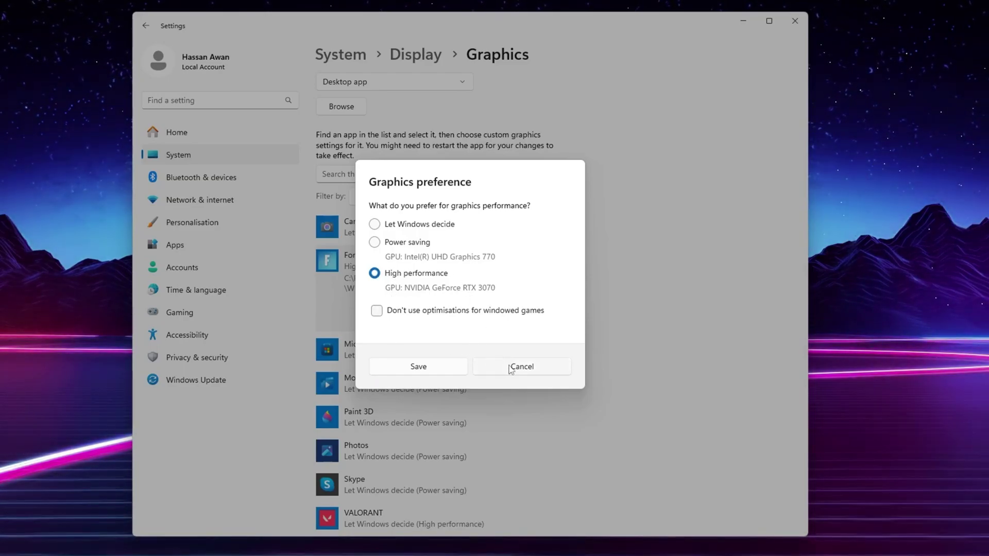
{"action": "left_click", "coordinate": [418, 367]}
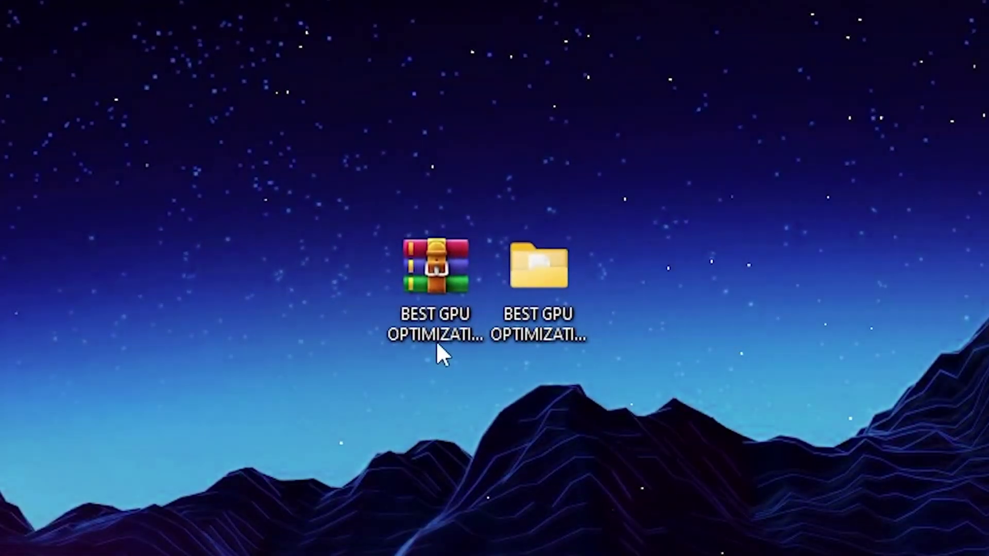
Select the BEST GPU optimization archive and folder on the desktop.
{"action": "left_click_drag", "start_coordinate": [502, 220], "coordinate": [452, 265]}
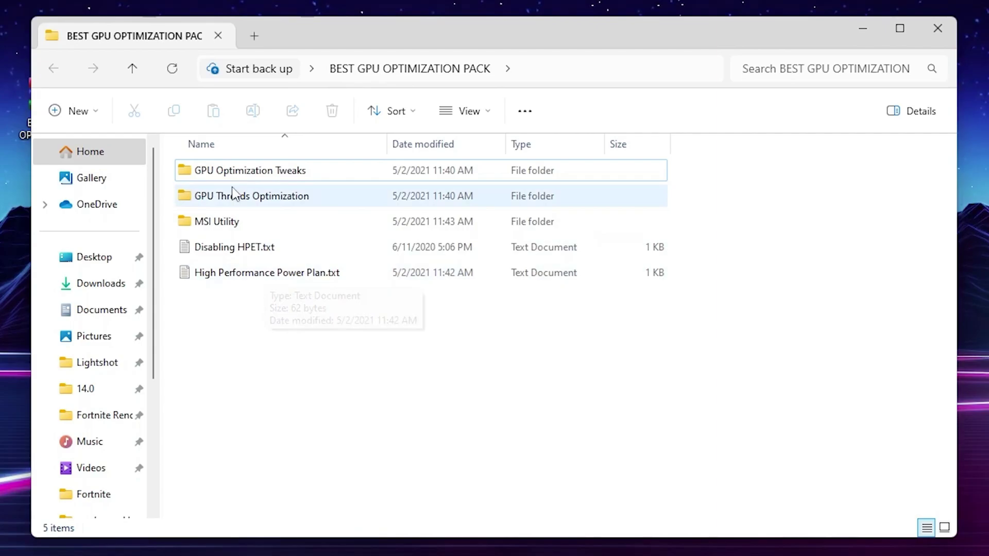
Open GPU Optimization Tweaks and read Clear.bat in Notepad.
{"action": "double_click", "coordinate": [209, 174]}
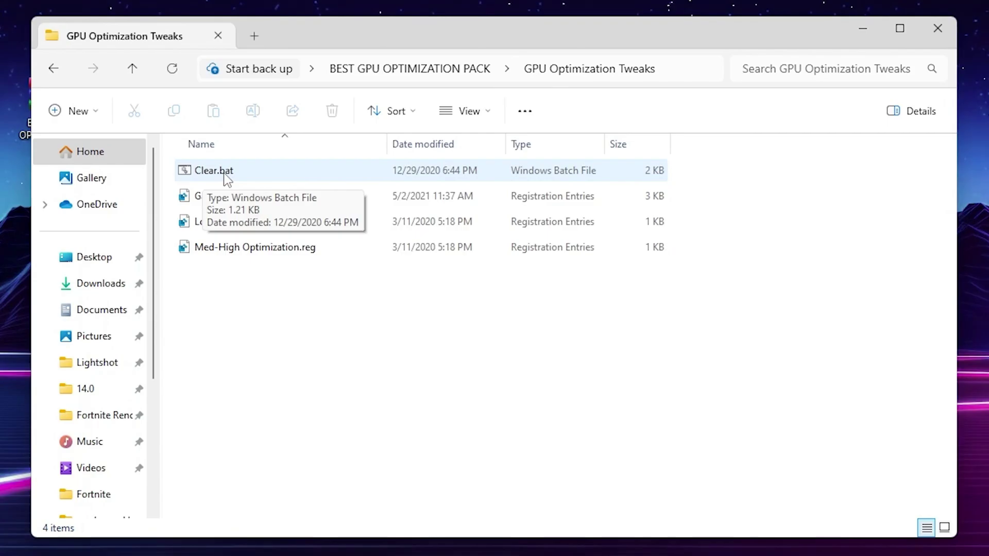
{"action": "right_click", "coordinate": [220, 176]}
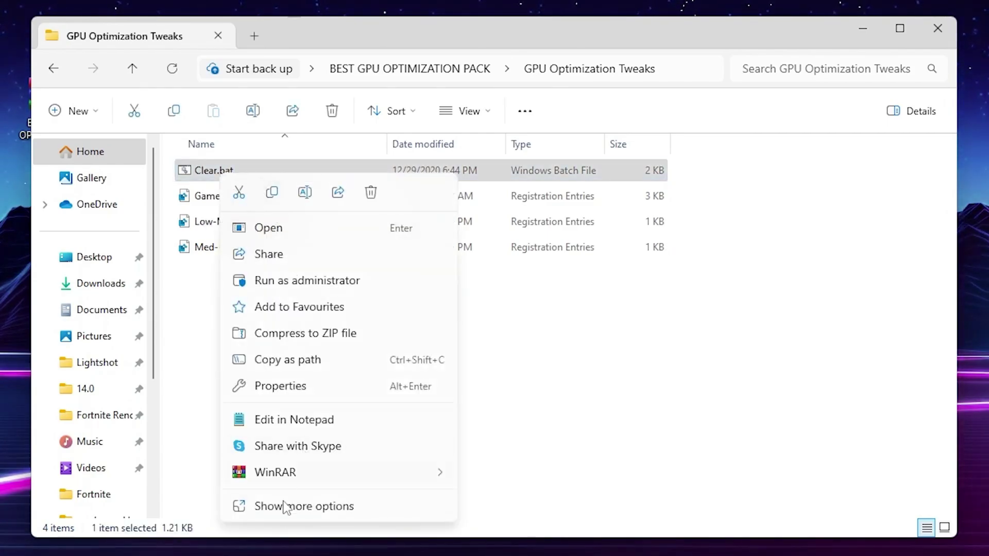
{"action": "left_click", "coordinate": [286, 507]}
{"action": "left_click", "coordinate": [261, 204]}
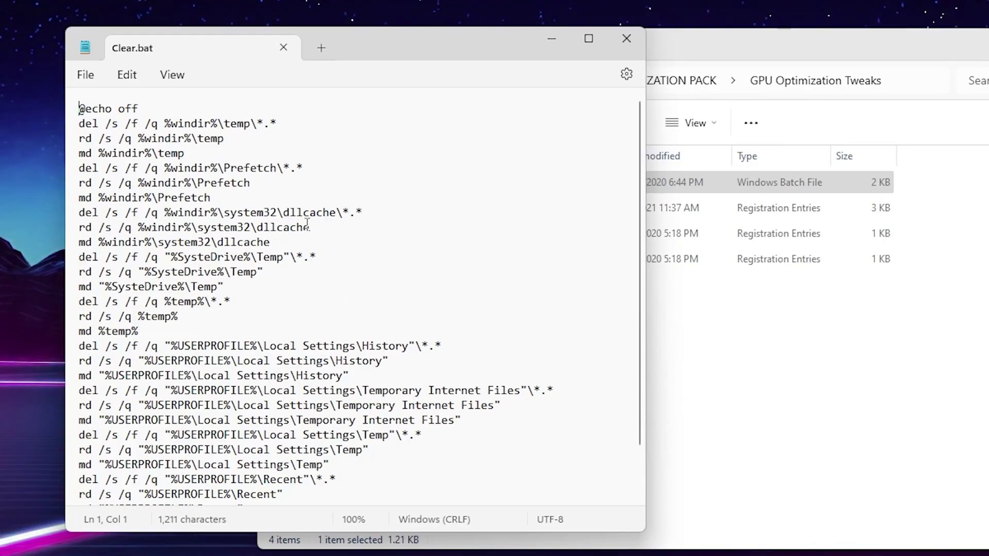
{"action": "left_click", "coordinate": [611, 33]}
Run Clear.bat as administrator to clear the temporary and prefetch files.
{"action": "right_click", "coordinate": [432, 186]}
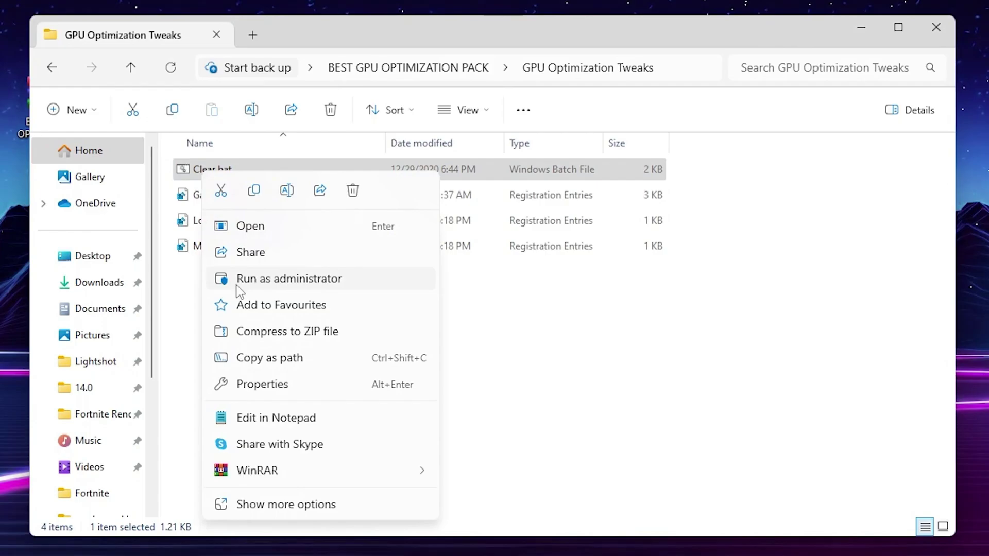
{"action": "left_click", "coordinate": [253, 279]}
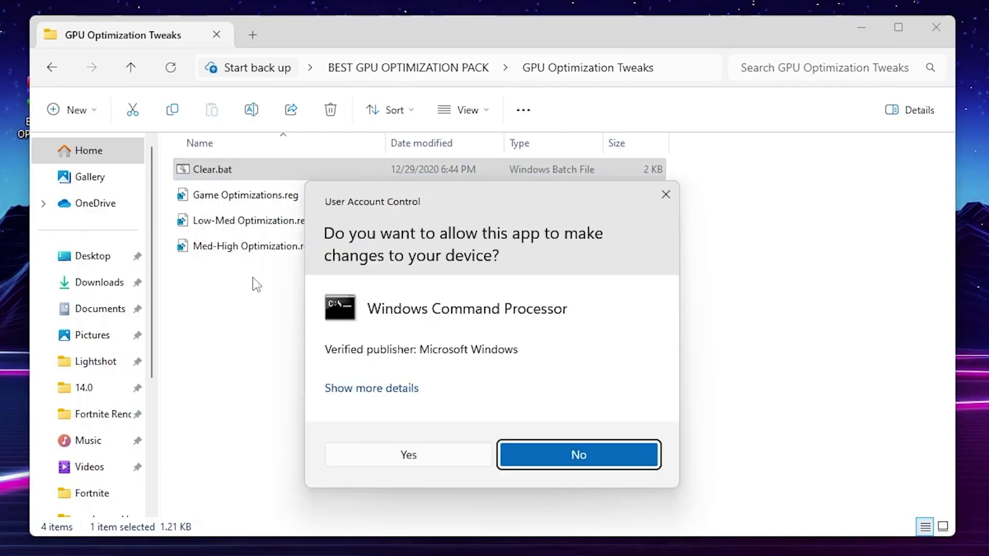
{"action": "left_click", "coordinate": [413, 459]}
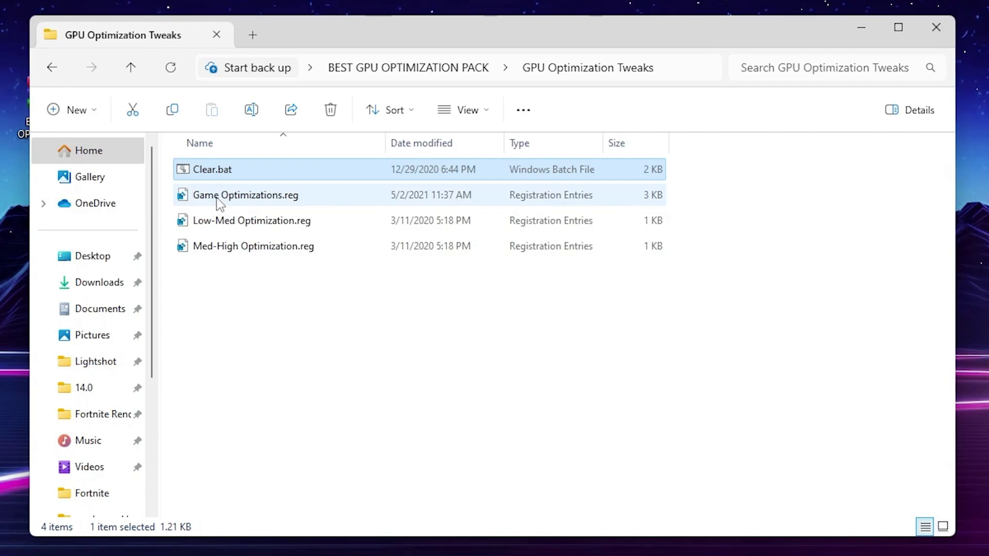
Import Game Optimizations.reg into the registry.
{"action": "double_click", "coordinate": [260, 200]}
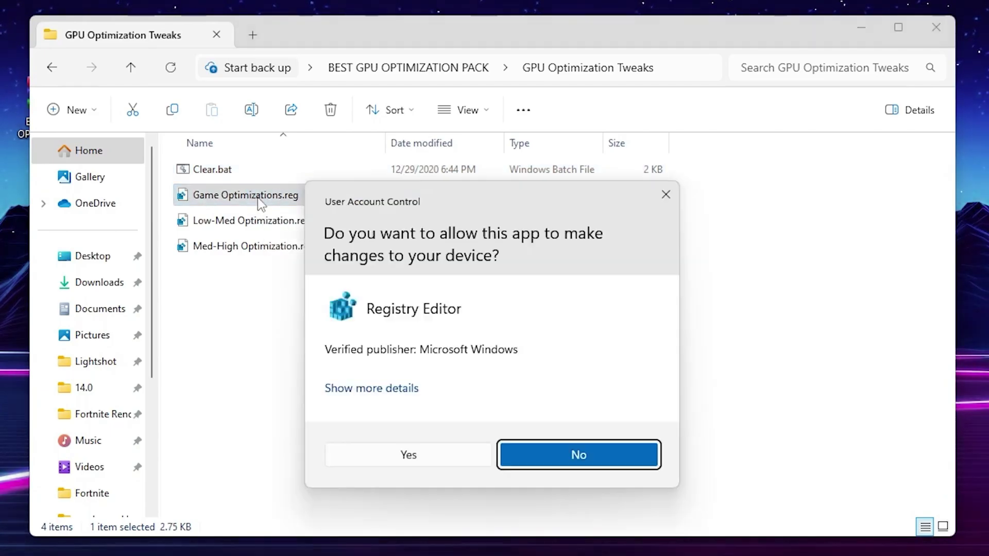
{"action": "left_click", "coordinate": [412, 458]}
{"action": "left_click", "coordinate": [564, 281]}
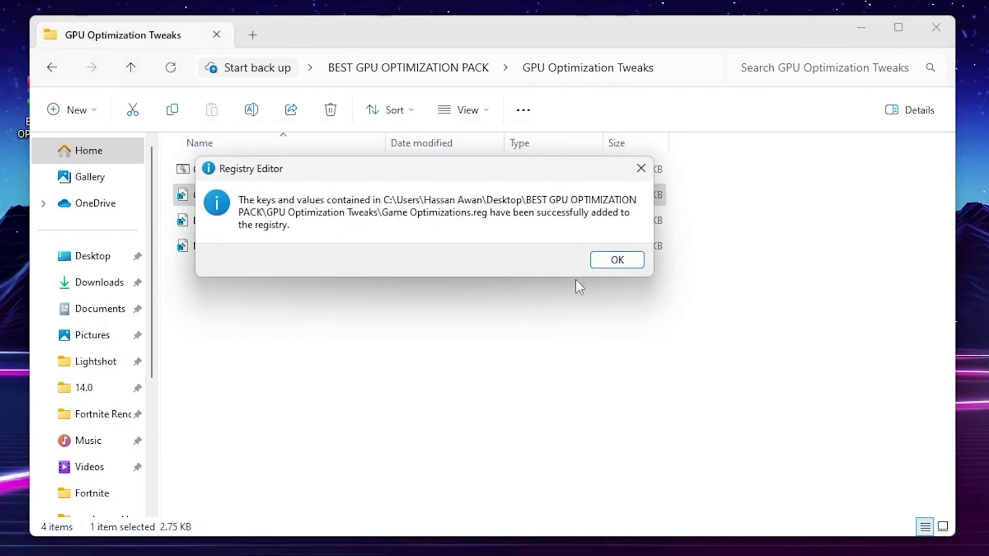
{"action": "left_click", "coordinate": [618, 259]}
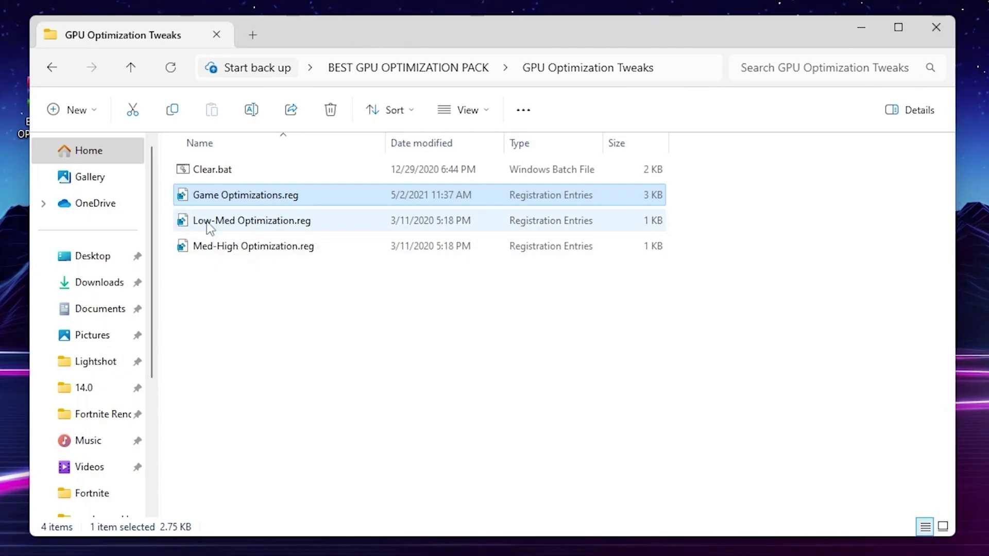
Import Low-Med Optimization.reg into the registry and go back to the pack folder.
{"action": "double_click", "coordinate": [238, 227]}
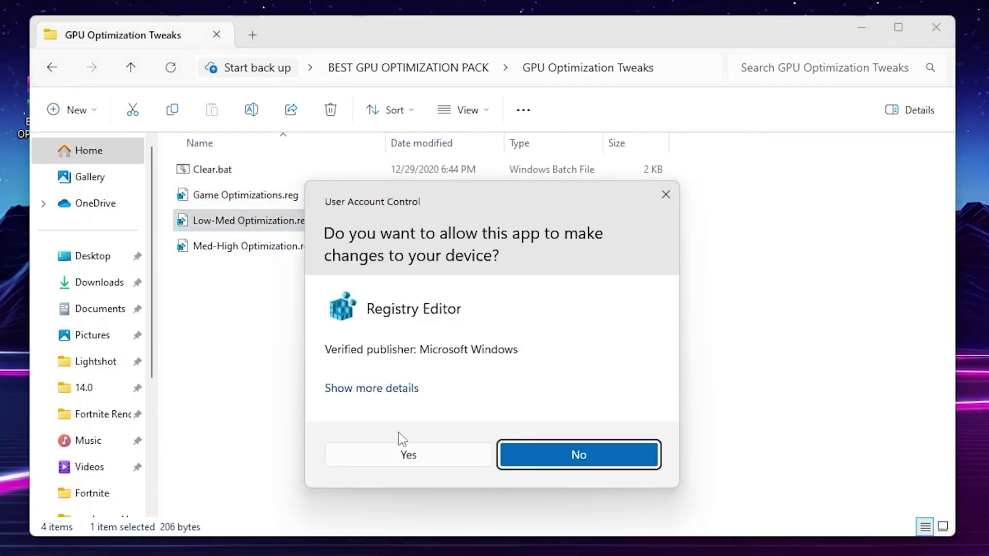
{"action": "left_click", "coordinate": [414, 459]}
{"action": "left_click", "coordinate": [552, 281]}
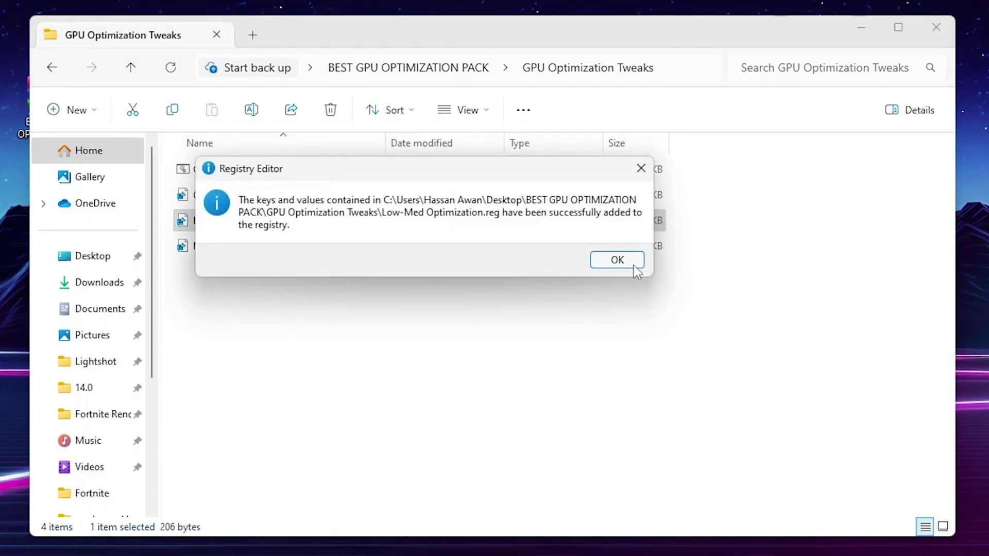
{"action": "left_click", "coordinate": [617, 262]}
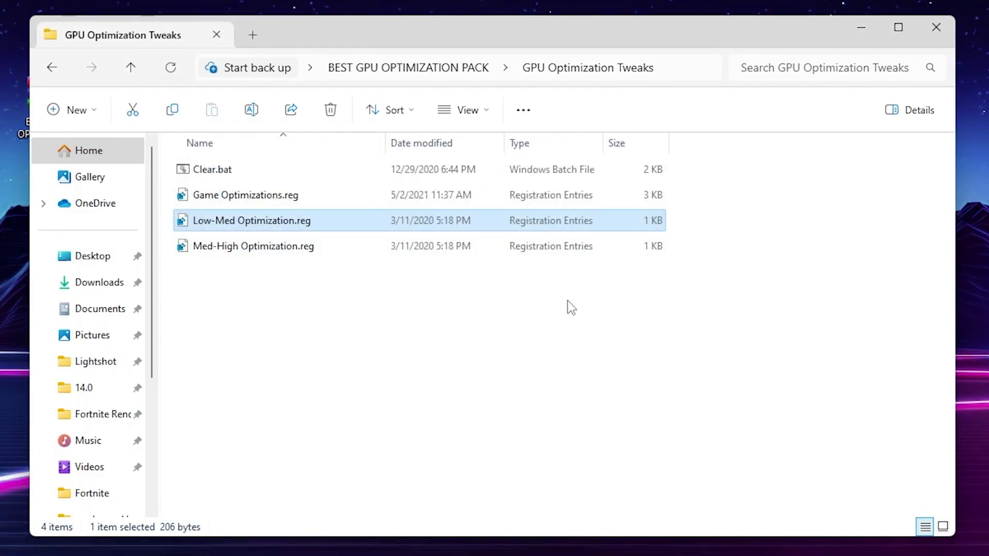
{"action": "key", "text": "alt+Left"}
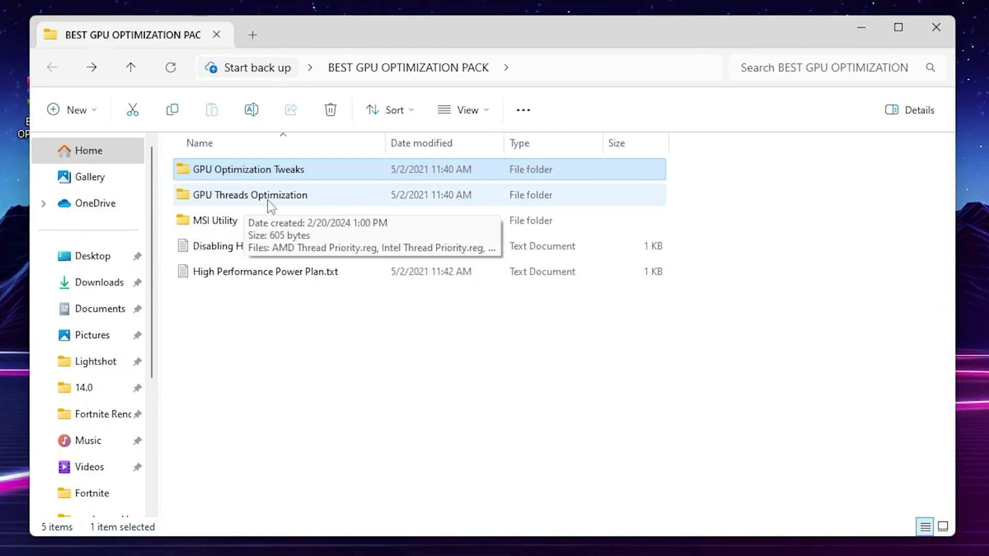
Merge NVIDIA Thread Priority.reg from GPU Threads Optimization into the registry, then go back.
{"action": "double_click", "coordinate": [295, 203]}
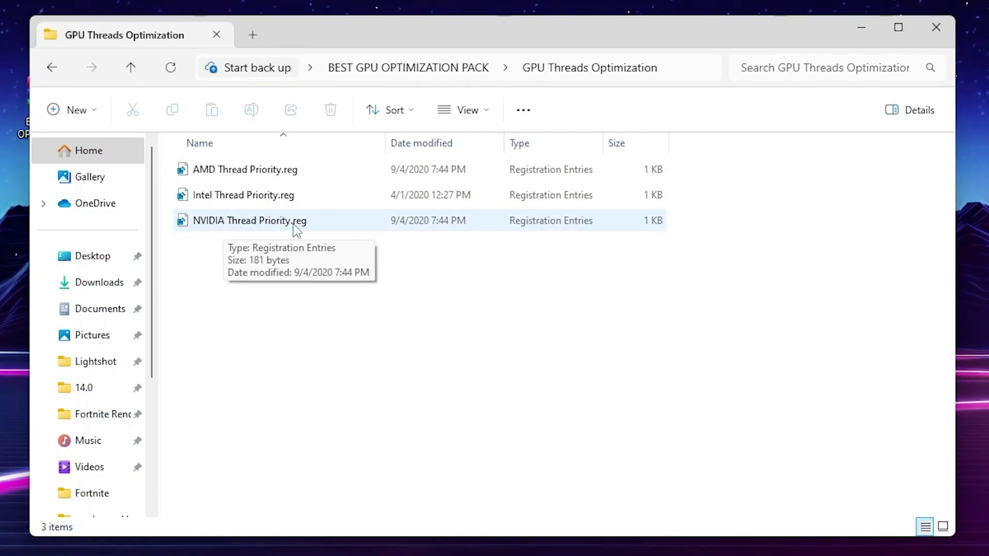
{"action": "double_click", "coordinate": [244, 228]}
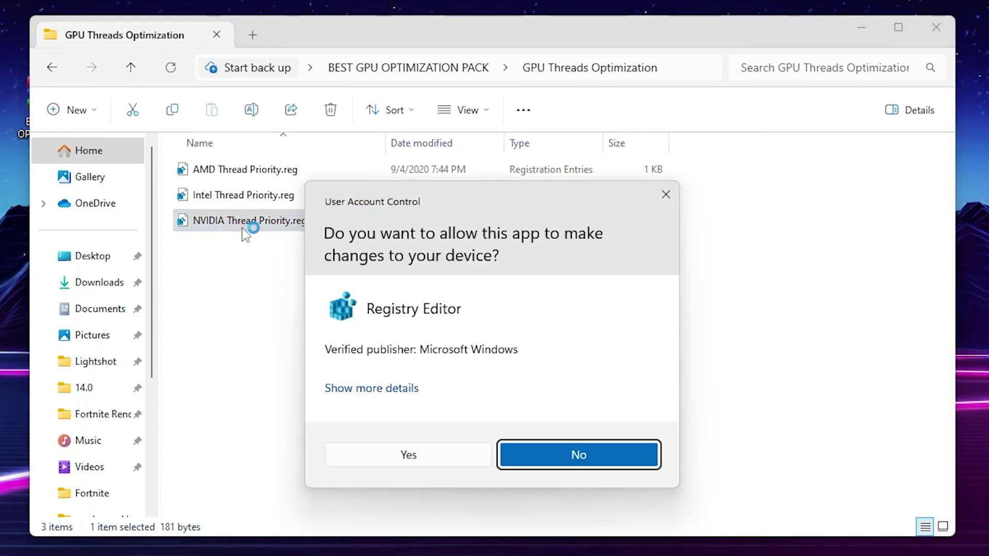
{"action": "left_click", "coordinate": [420, 456]}
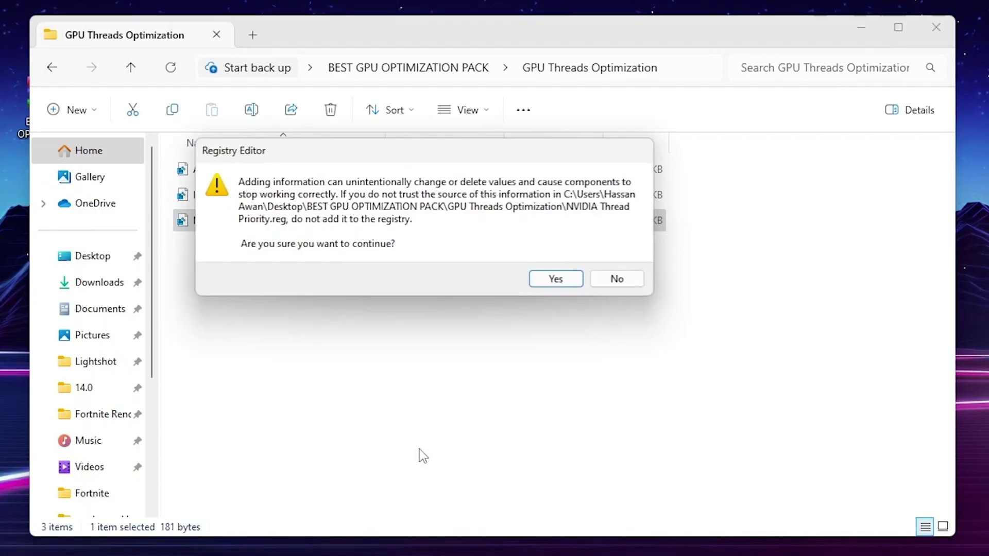
{"action": "left_click", "coordinate": [557, 281]}
{"action": "left_click", "coordinate": [612, 263]}
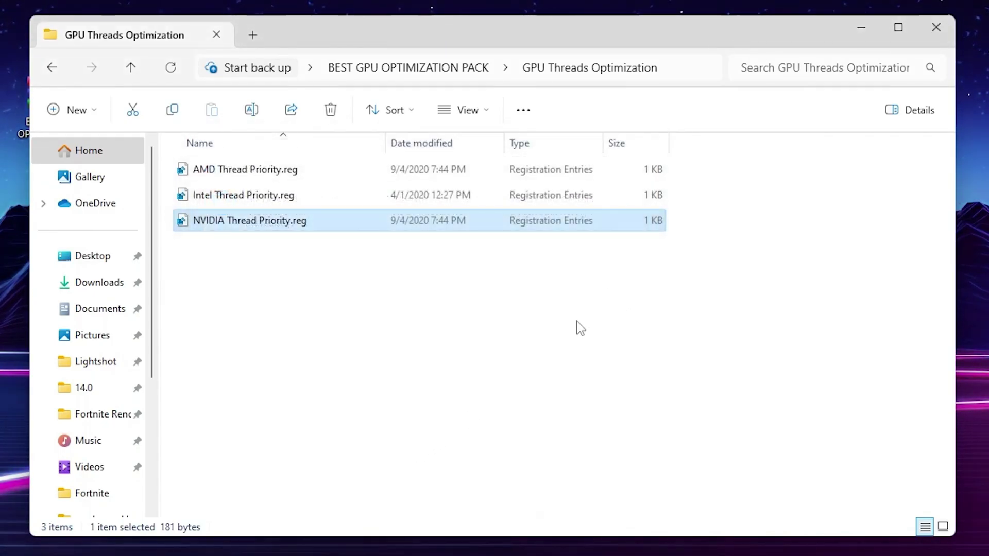
{"action": "key", "text": "alt+Left"}
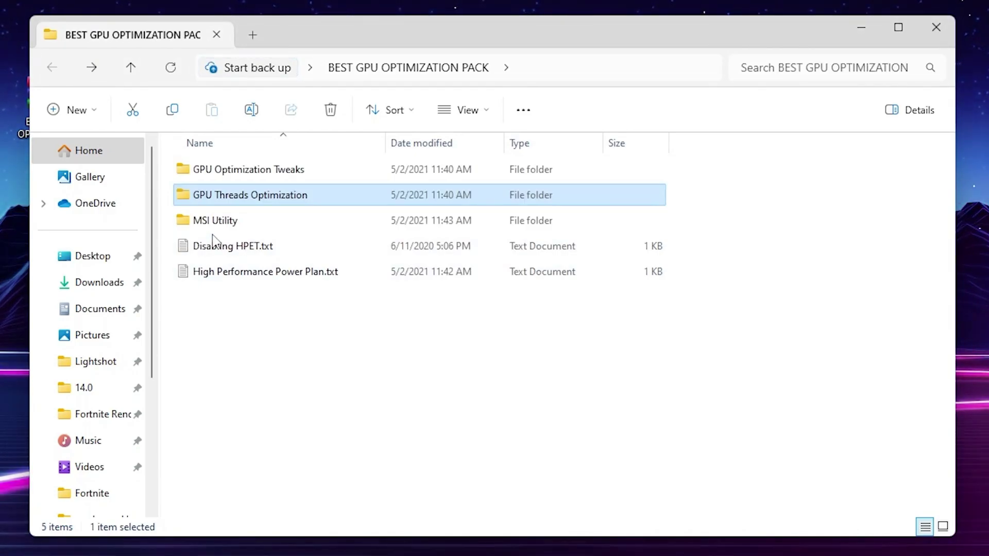
In the MSI Utility, set the NVIDIA GeForce RTX 3070's interrupt priority to High.
{"action": "double_click", "coordinate": [247, 223]}
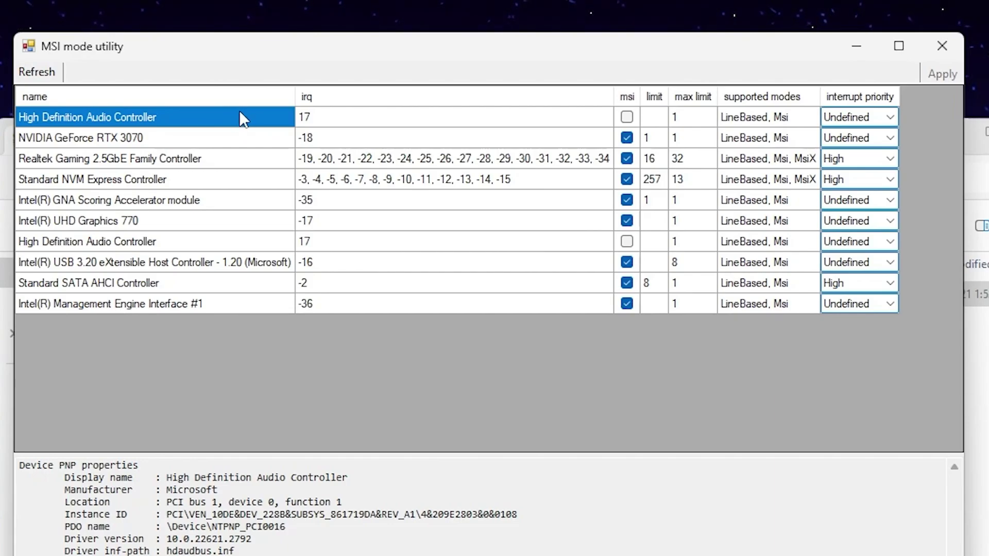
{"action": "left_click", "coordinate": [56, 137]}
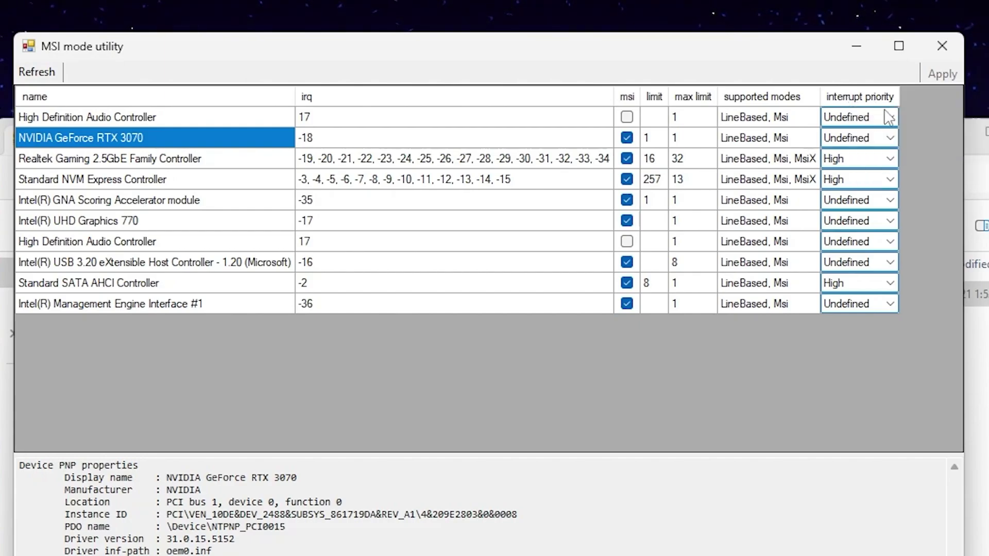
{"action": "left_click", "coordinate": [889, 138]}
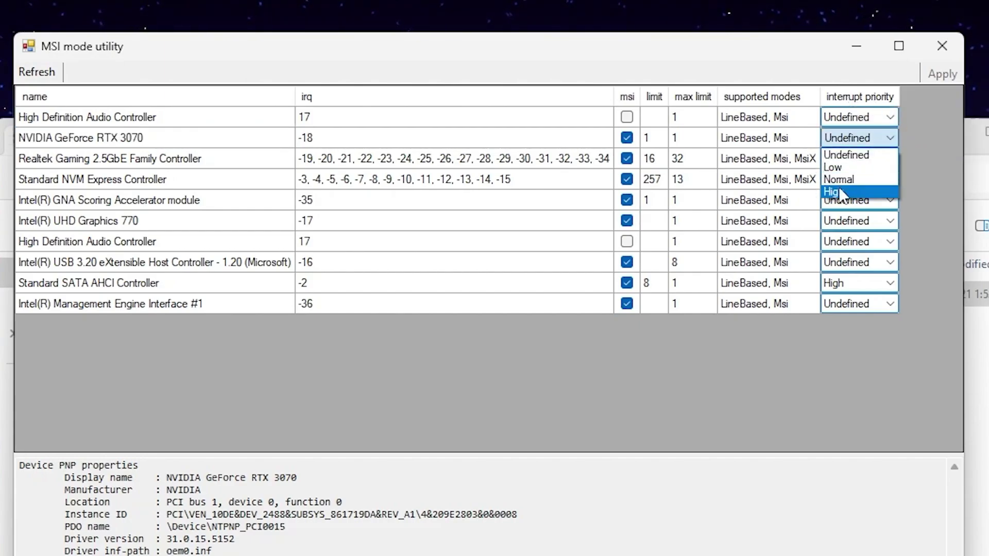
{"action": "left_click", "coordinate": [839, 191]}
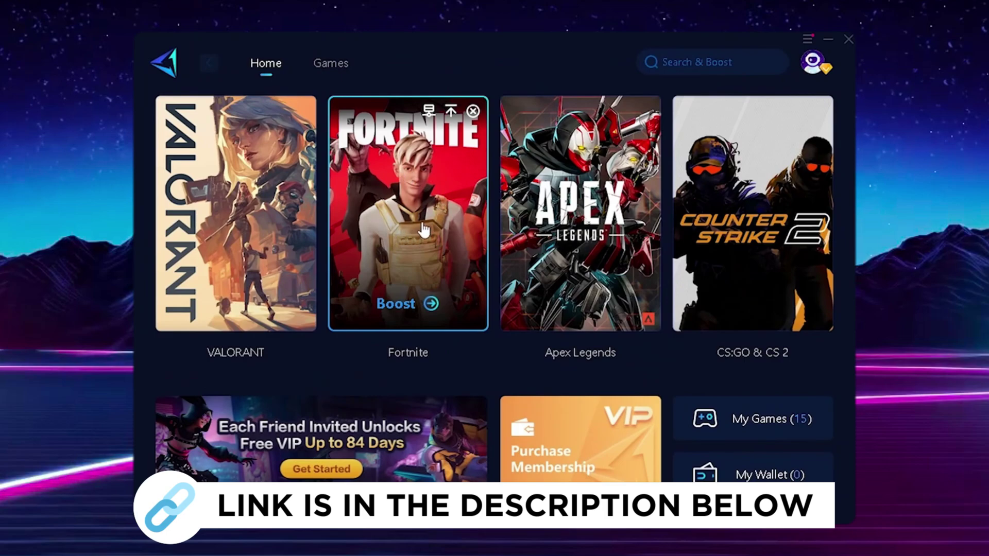
Boost Fortnite from its card on the GearUp Booster Home page.
{"action": "left_click", "coordinate": [405, 227]}
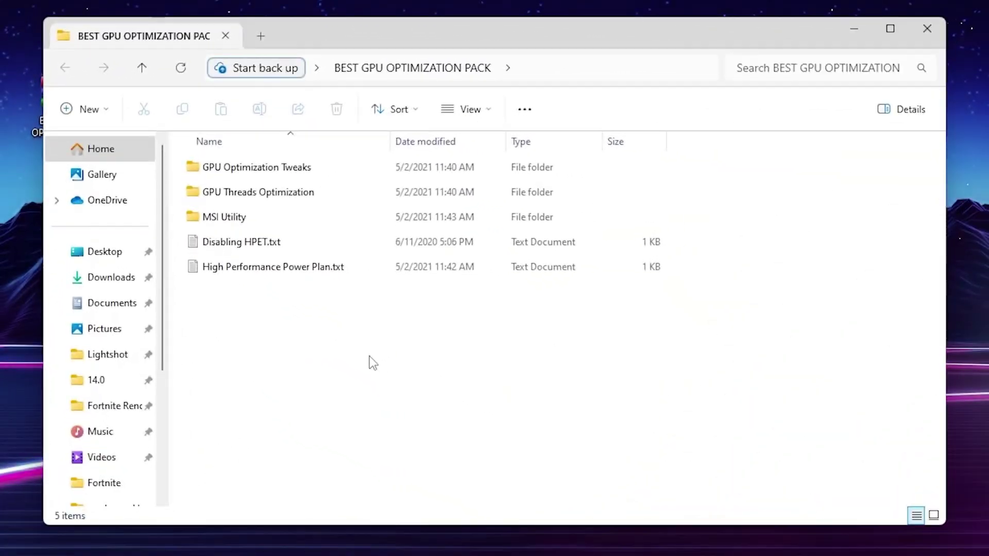
Open Disabling HPET.txt and launch Command Prompt as administrator beside it.
{"action": "left_click", "coordinate": [266, 246]}
{"action": "double_click", "coordinate": [266, 247]}
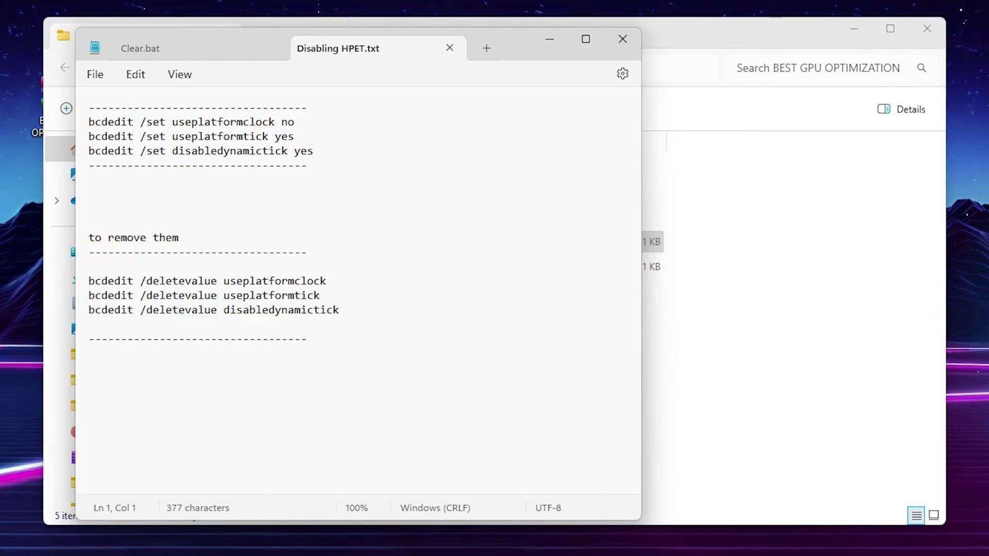
{"action": "key", "text": "super"}
{"action": "type", "text": "cMD"}
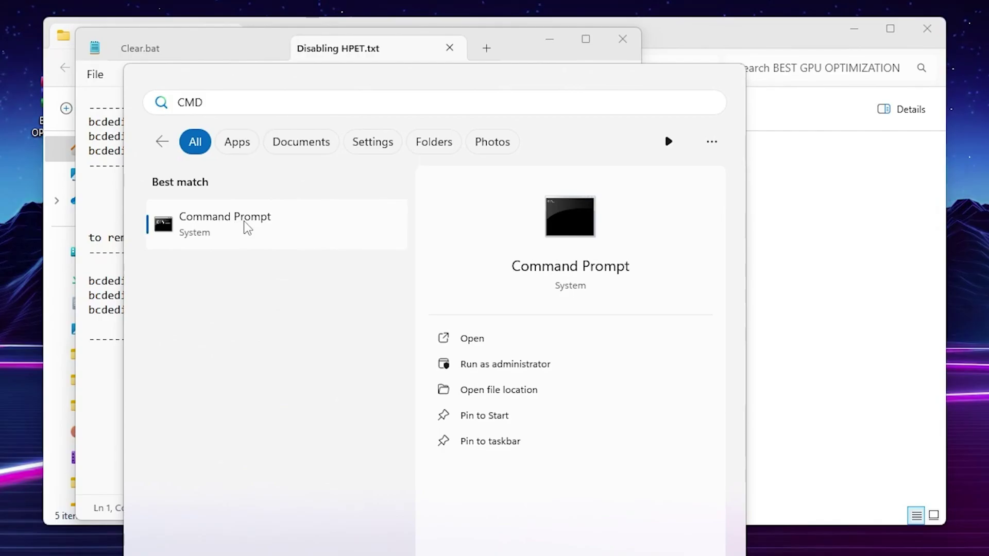
{"action": "right_click", "coordinate": [245, 228]}
{"action": "left_click", "coordinate": [309, 251]}
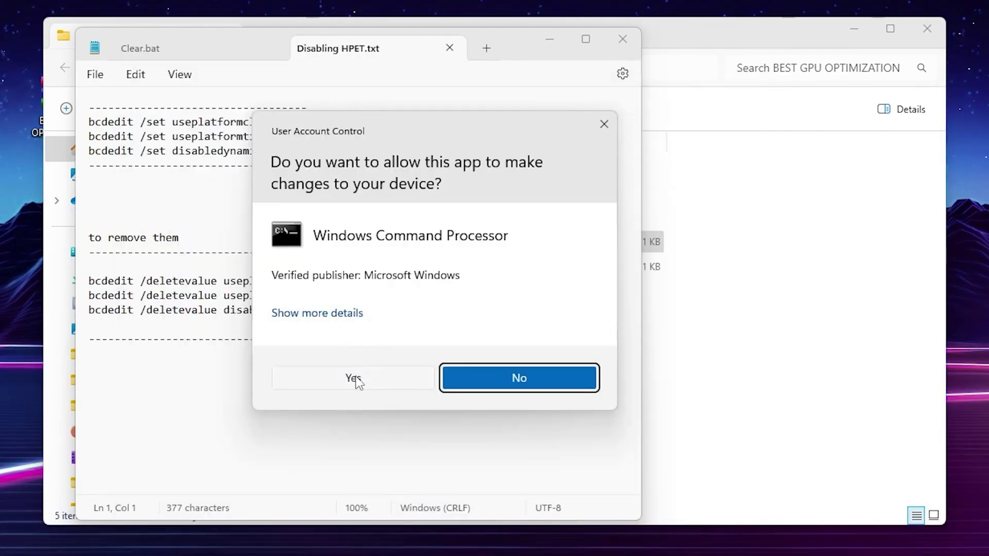
{"action": "left_click", "coordinate": [356, 378]}
{"action": "left_click_drag", "start_coordinate": [113, 1], "coordinate": [622, 29]}
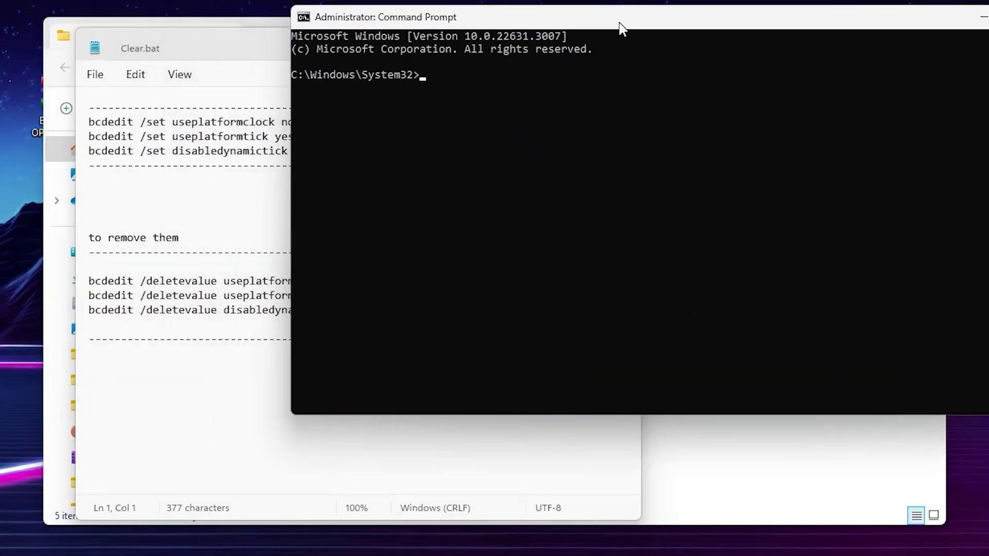
Copy the three bcdedit /set commands into the elevated prompt, run them, and close both windows.
{"action": "left_click_drag", "start_coordinate": [90, 124], "coordinate": [336, 153]}
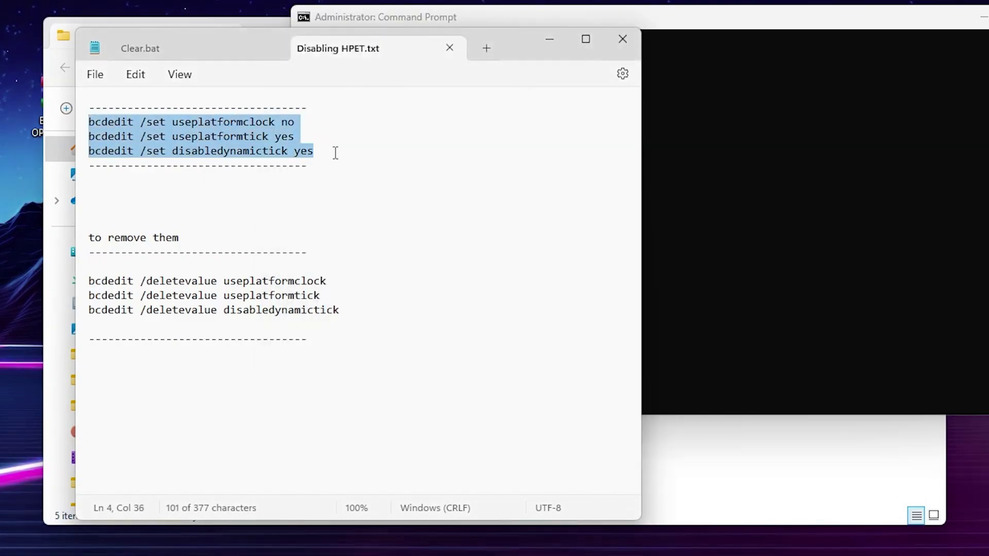
{"action": "key", "text": "ctrl+c"}
{"action": "right_click", "coordinate": [773, 189]}
{"action": "key", "text": "Return"}
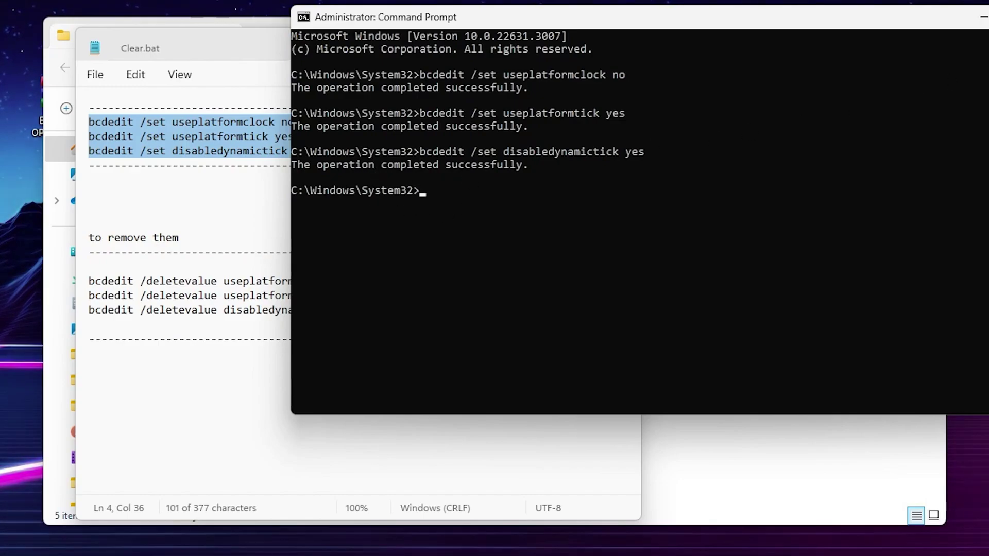
{"action": "key", "text": "alt+F4"}
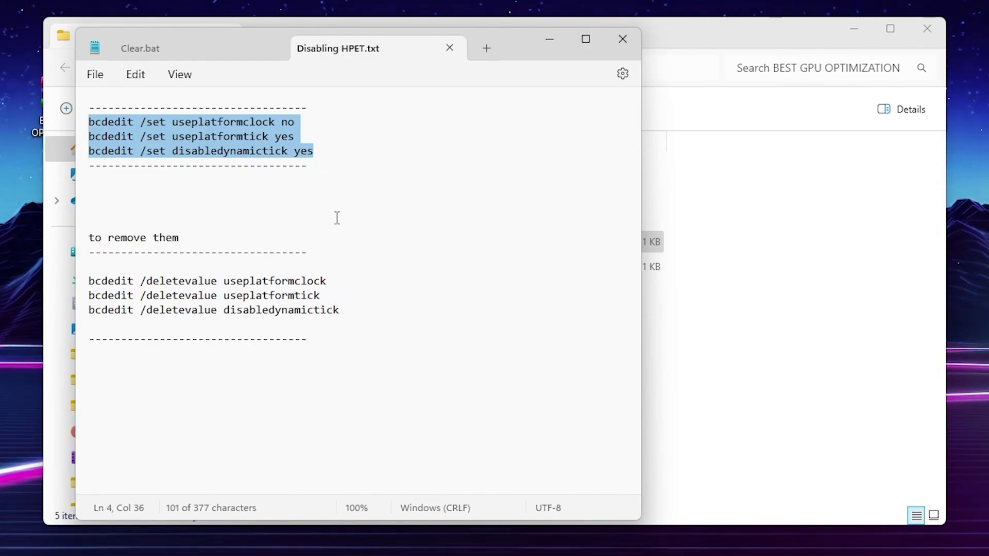
{"action": "key", "text": "alt+F4"}
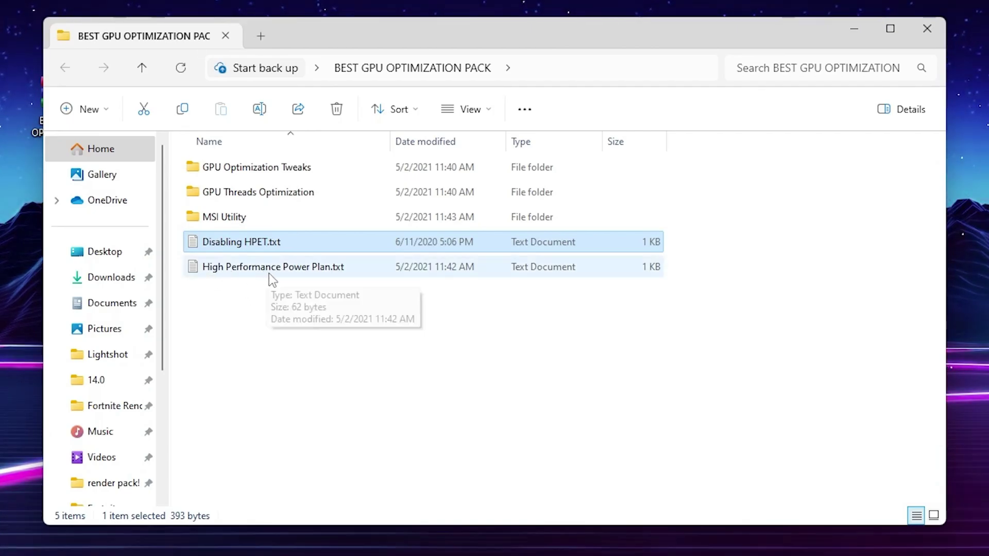
Copy the powercfg -duplicatescheme line from High Performance Power Plan.txt and run it in Command Prompt.
{"action": "left_click", "coordinate": [249, 271]}
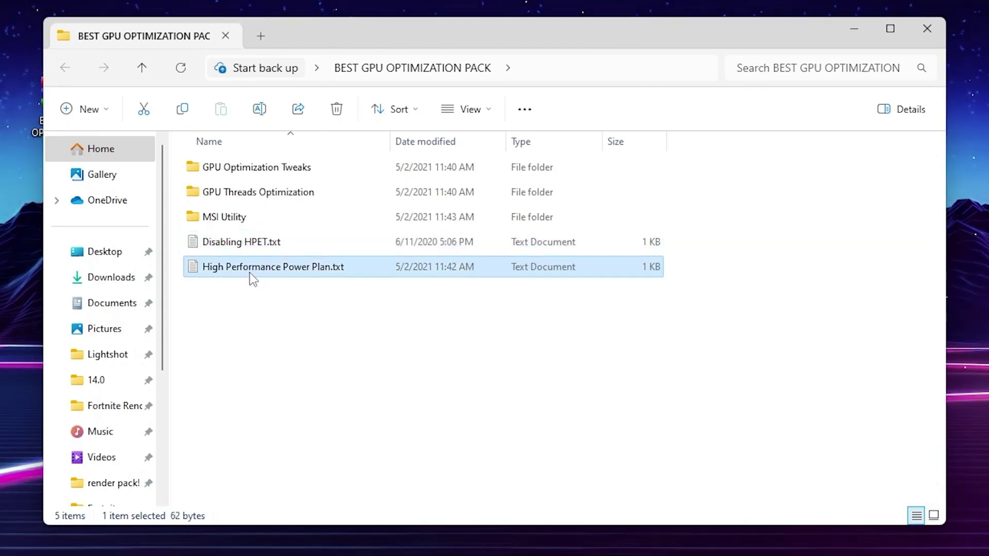
{"action": "double_click", "coordinate": [250, 270]}
{"action": "key", "text": "ctrl+a"}
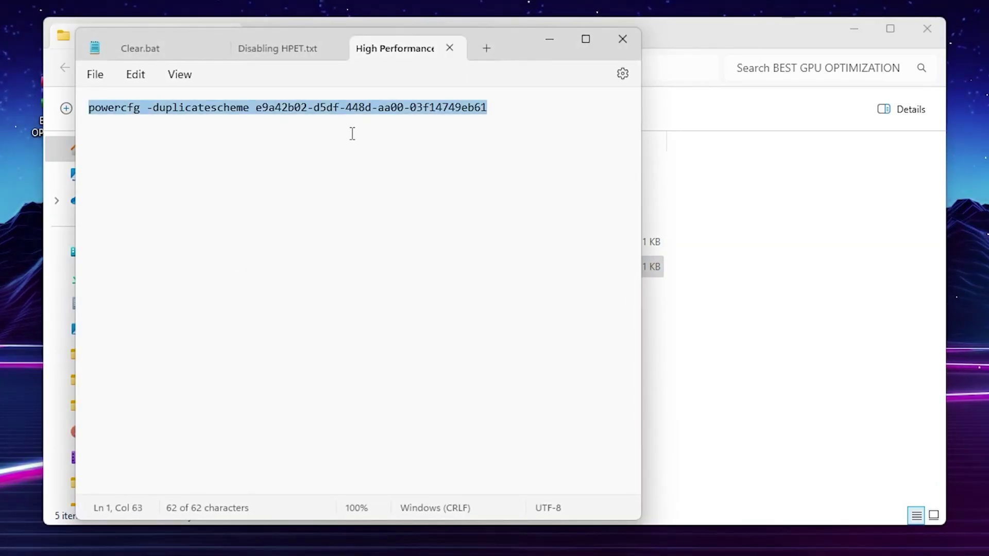
{"action": "key", "text": "super"}
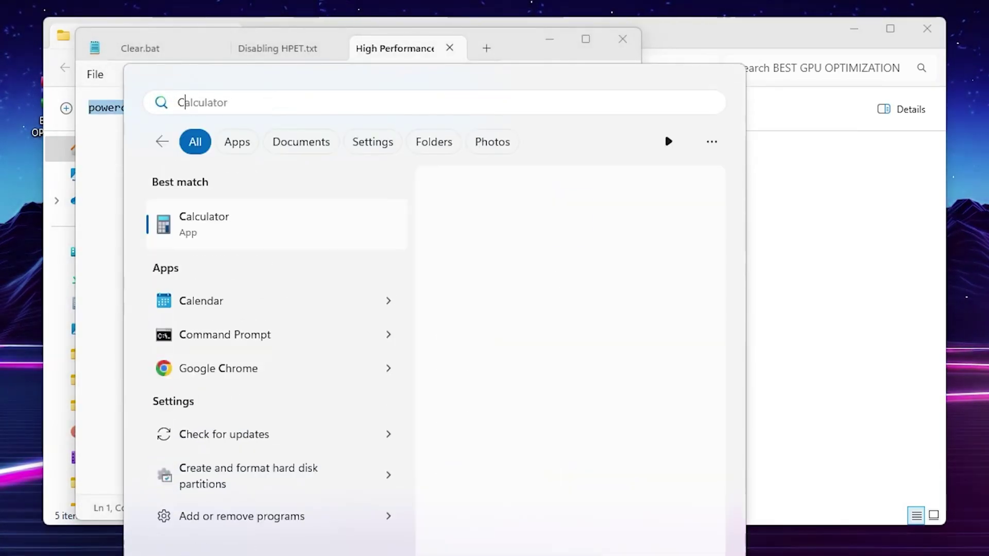
{"action": "type", "text": "CMD"}
{"action": "left_click", "coordinate": [225, 223]}
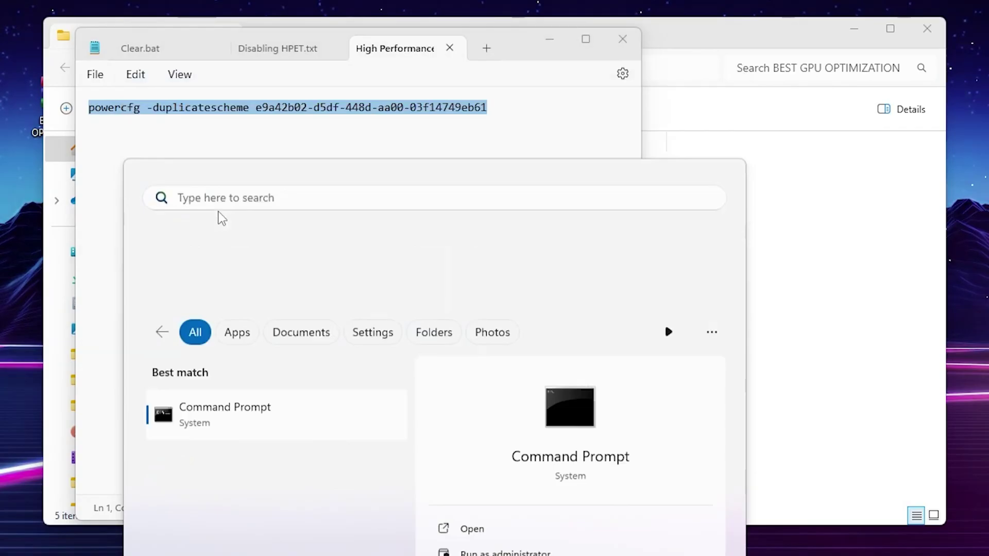
{"action": "key", "text": "ctrl+v"}
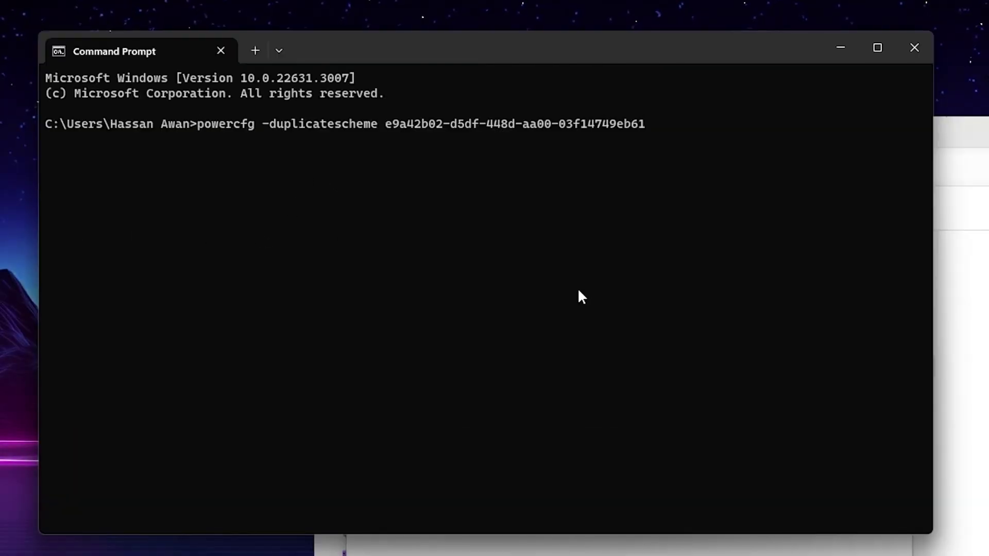
{"action": "key", "text": "Return"}
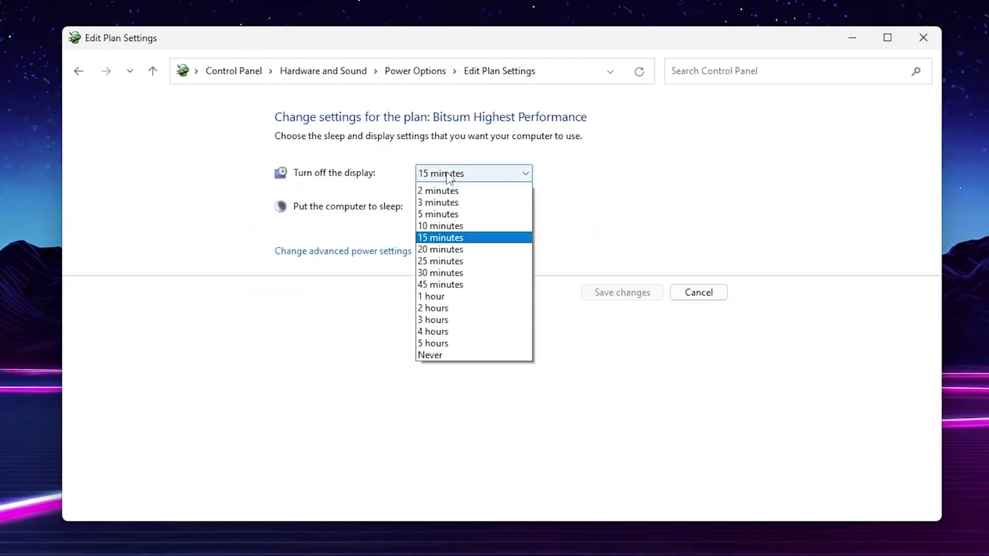
Set the display to never turn off, confirm minimum and maximum processor state are 100%, and accept.
{"action": "left_click", "coordinate": [432, 365]}
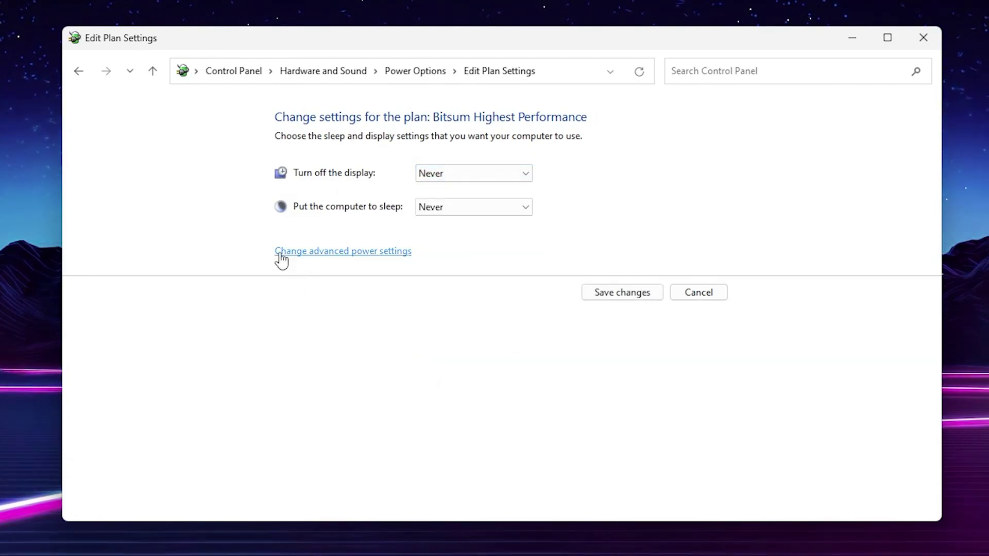
{"action": "left_click", "coordinate": [371, 262]}
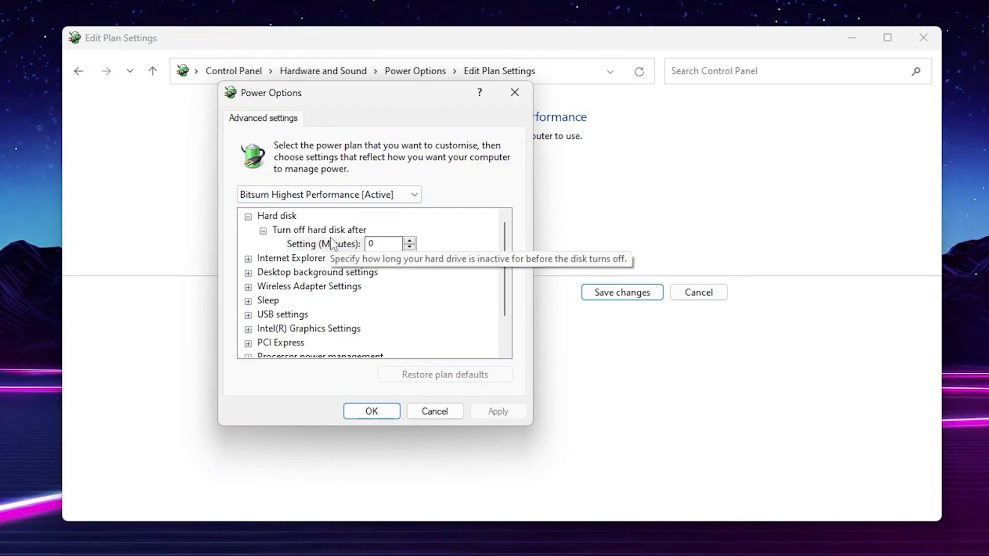
{"action": "left_click", "coordinate": [375, 242]}
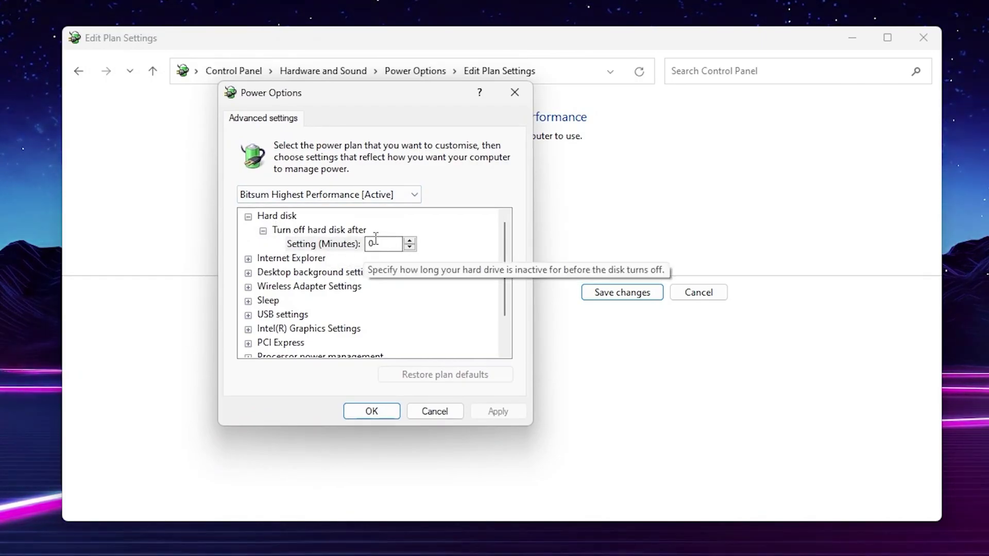
{"action": "scroll", "coordinate": [437, 285], "scroll_direction": "down", "scroll_amount": 1}
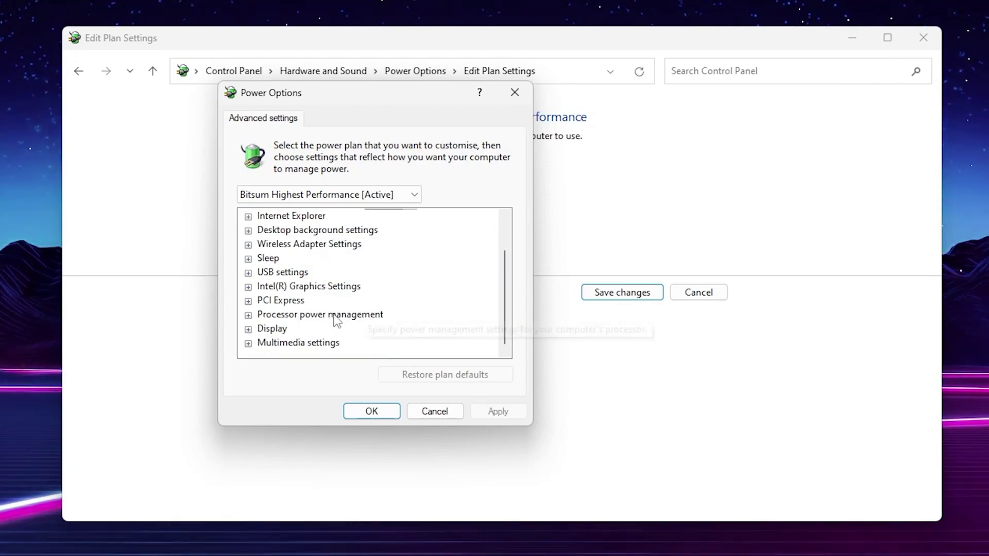
{"action": "left_click", "coordinate": [249, 315]}
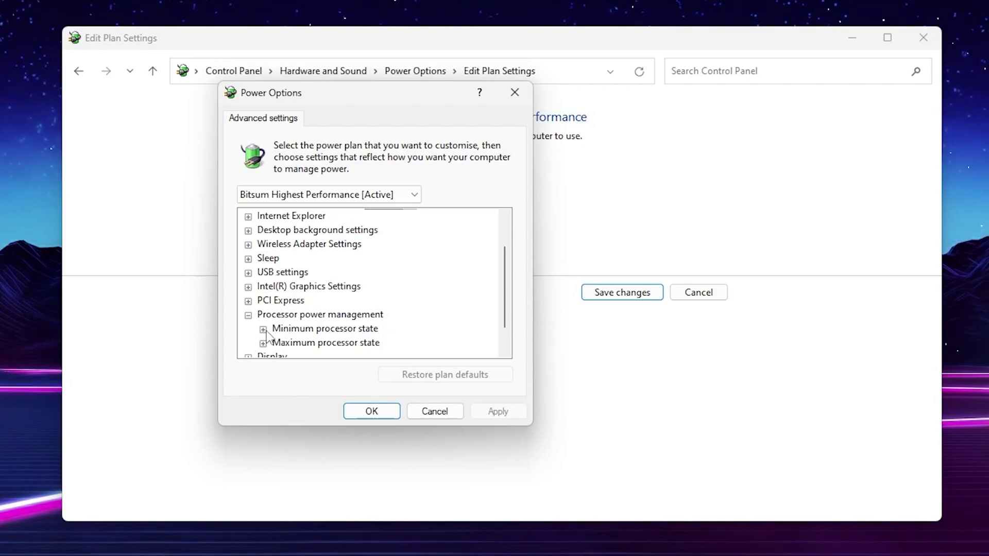
{"action": "left_click", "coordinate": [263, 329]}
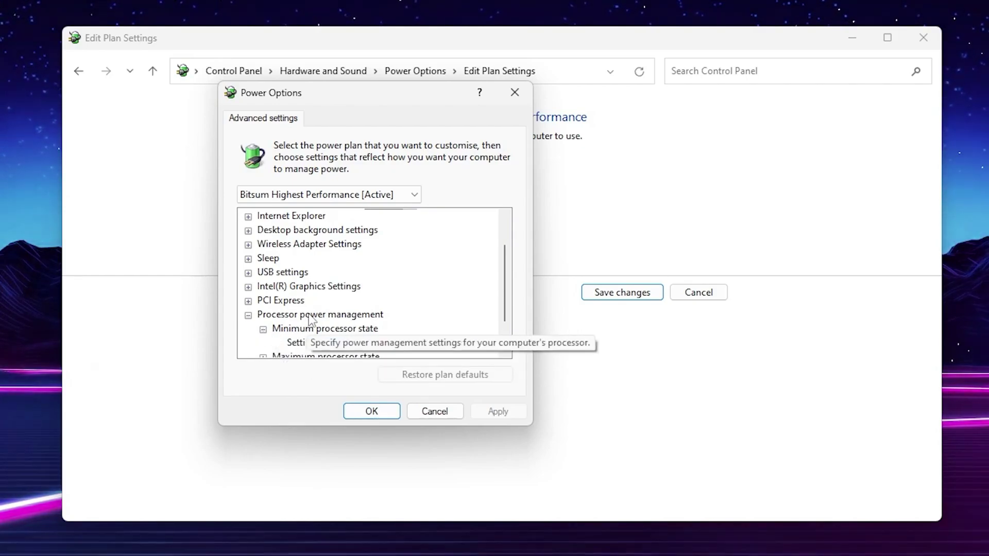
{"action": "scroll", "coordinate": [295, 333], "scroll_direction": "down", "scroll_amount": 1}
{"action": "left_click", "coordinate": [263, 315]}
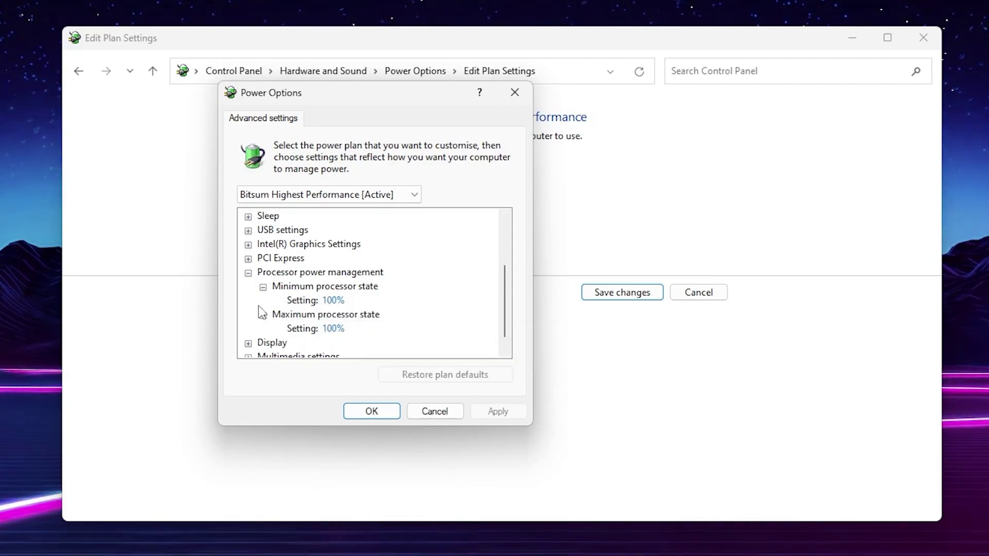
{"action": "left_click", "coordinate": [372, 412]}
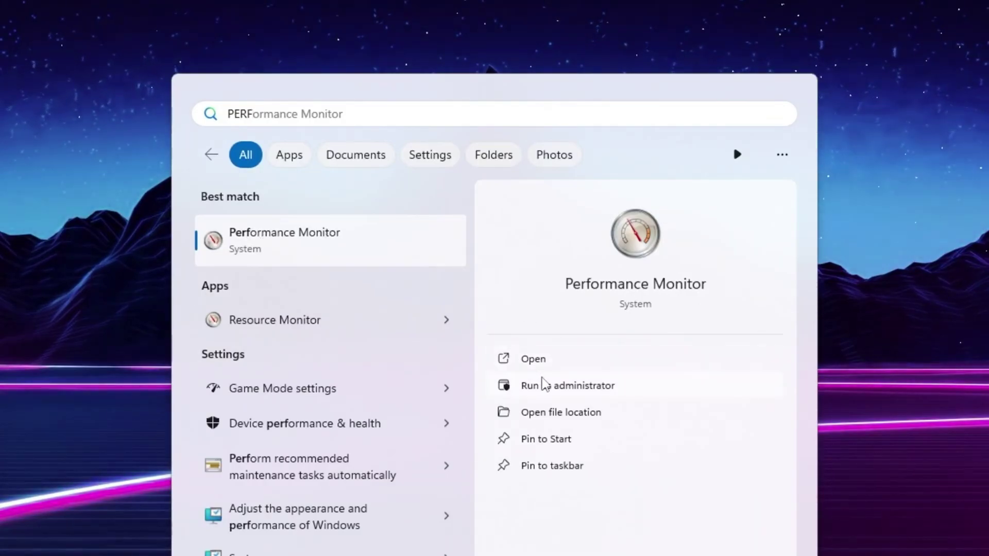
Launch Performance Monitor as administrator, select User Defined data collector sets, and bring up the New menu.
{"action": "left_click", "coordinate": [557, 385]}
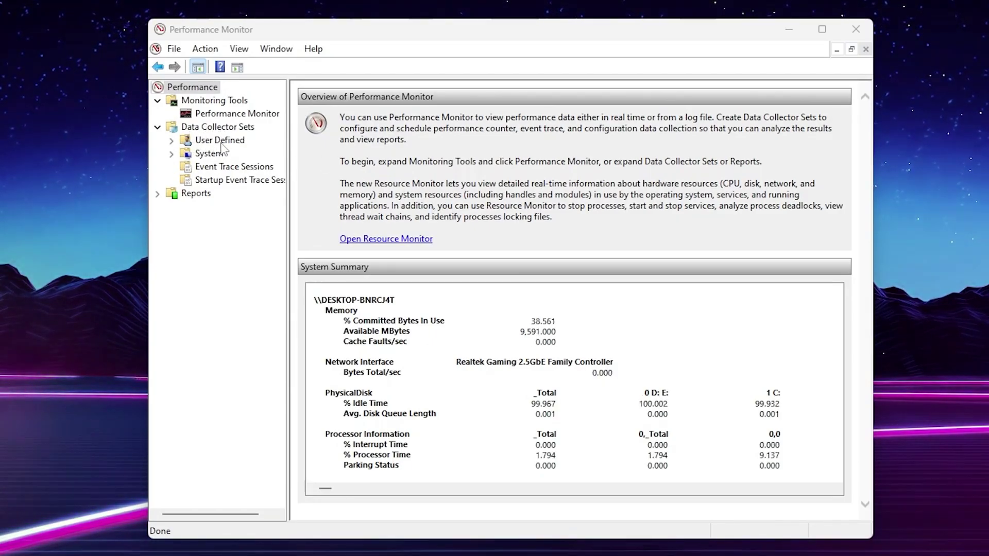
{"action": "left_click", "coordinate": [217, 143]}
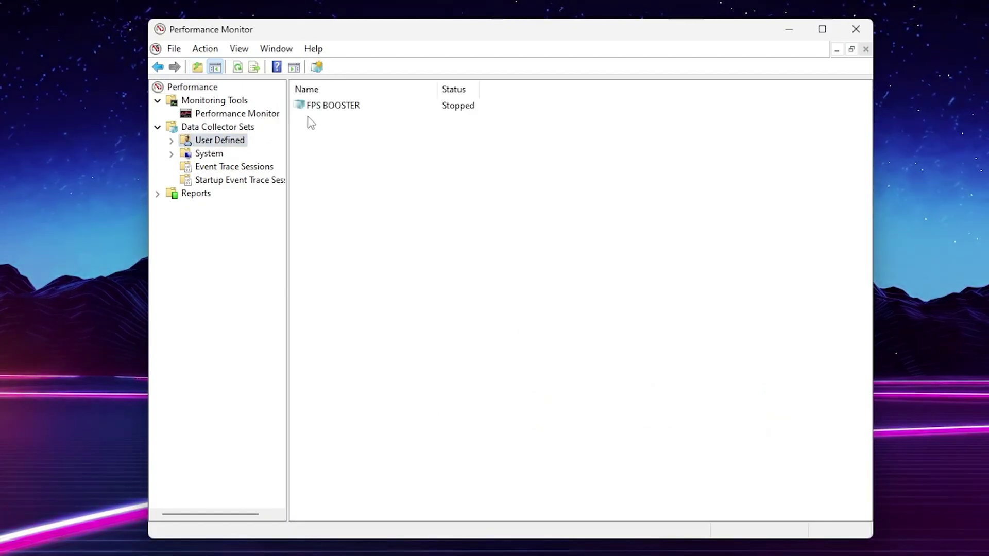
{"action": "right_click", "coordinate": [347, 139]}
{"action": "mouse_move", "coordinate": [365, 148]}
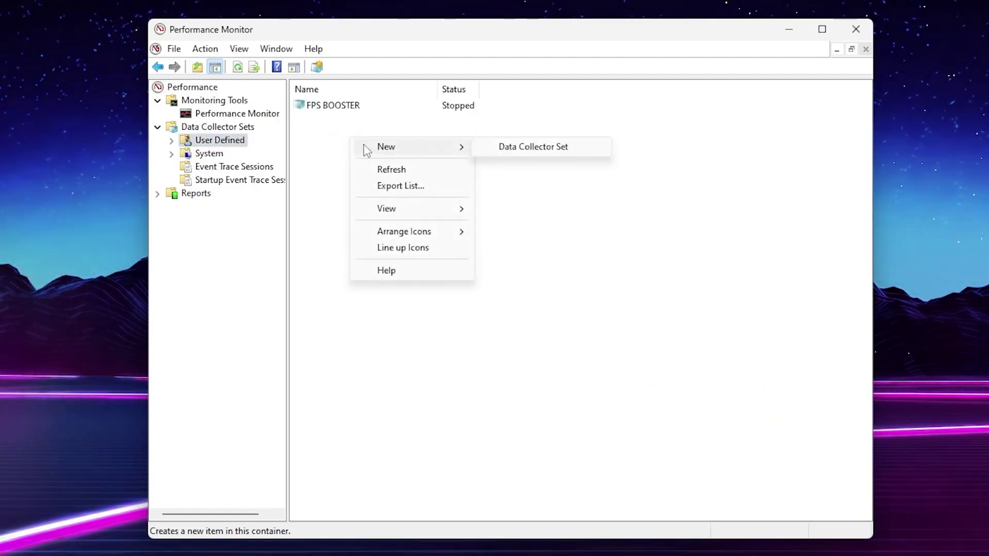
Create a data collector set named 'LOW GPU USAGE FIX', built manually with Performance counter logging.
{"action": "left_click", "coordinate": [515, 150]}
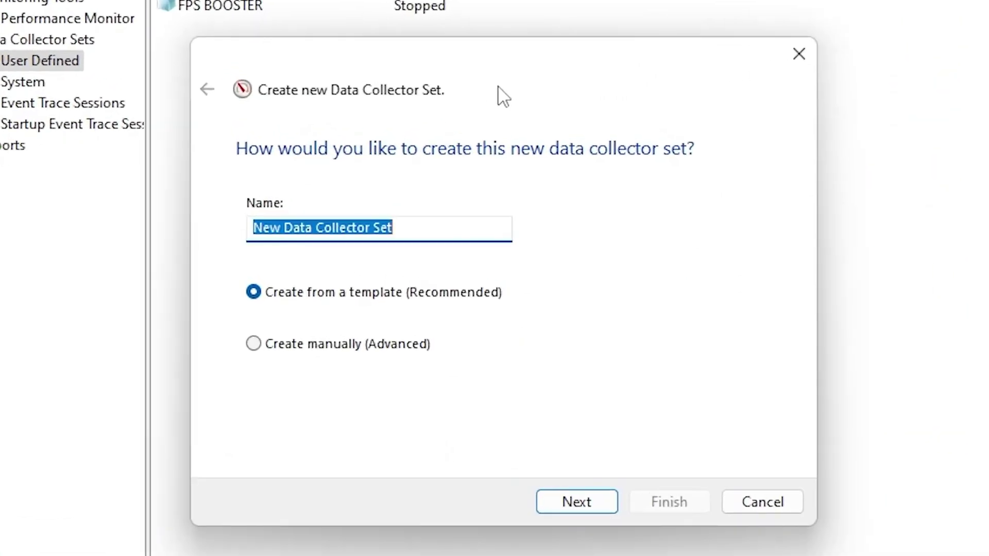
{"action": "type", "text": "LOW GPU US"}
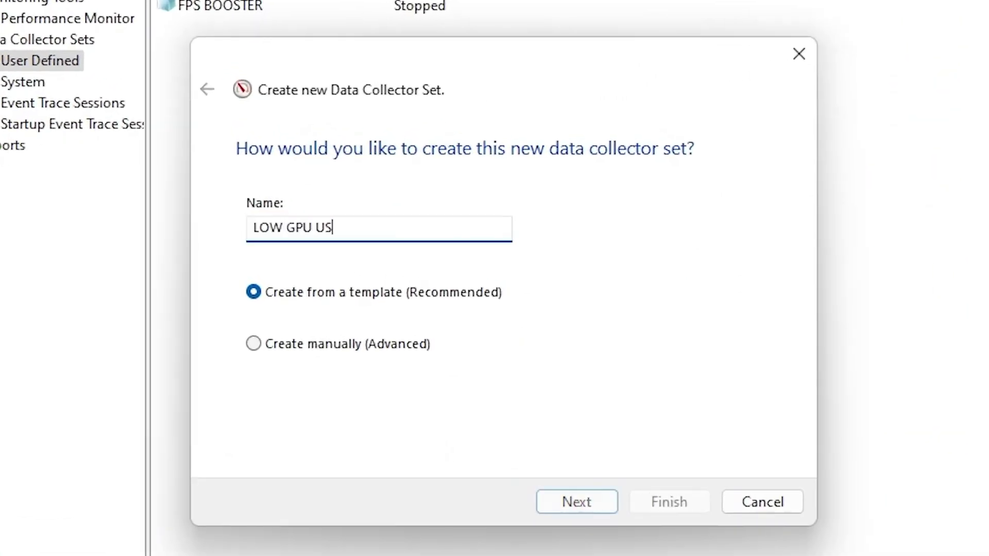
{"action": "type", "text": "AGE FIX"}
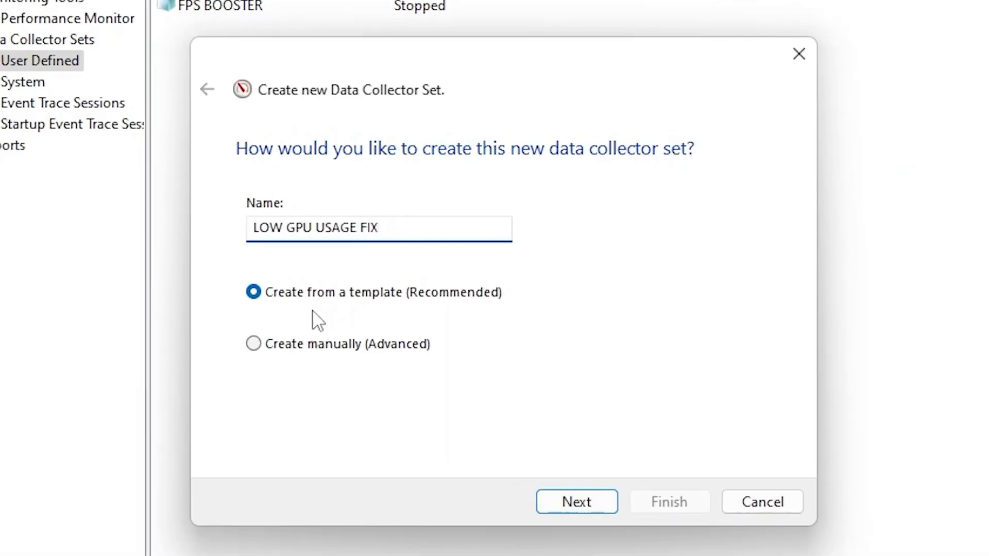
{"action": "left_click", "coordinate": [315, 347]}
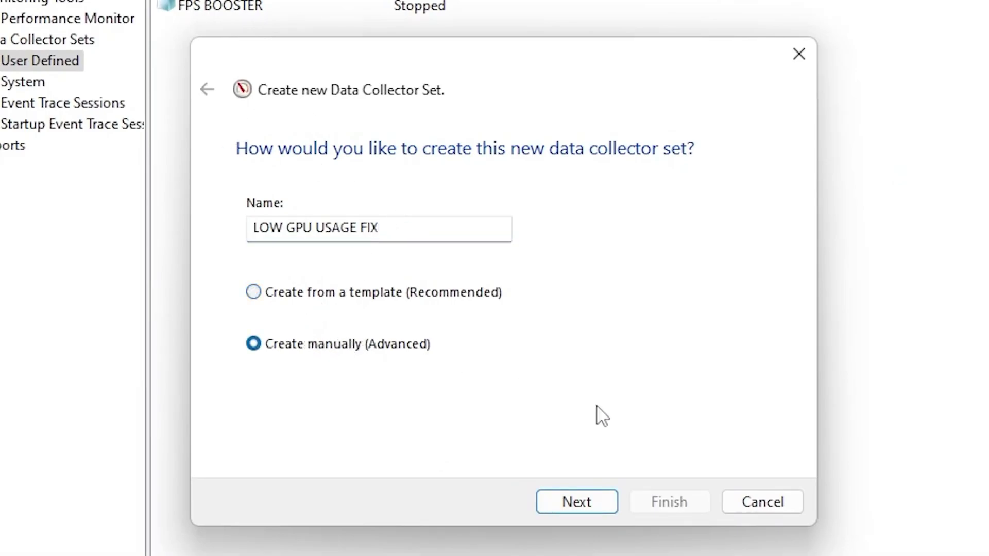
{"action": "left_click", "coordinate": [582, 509]}
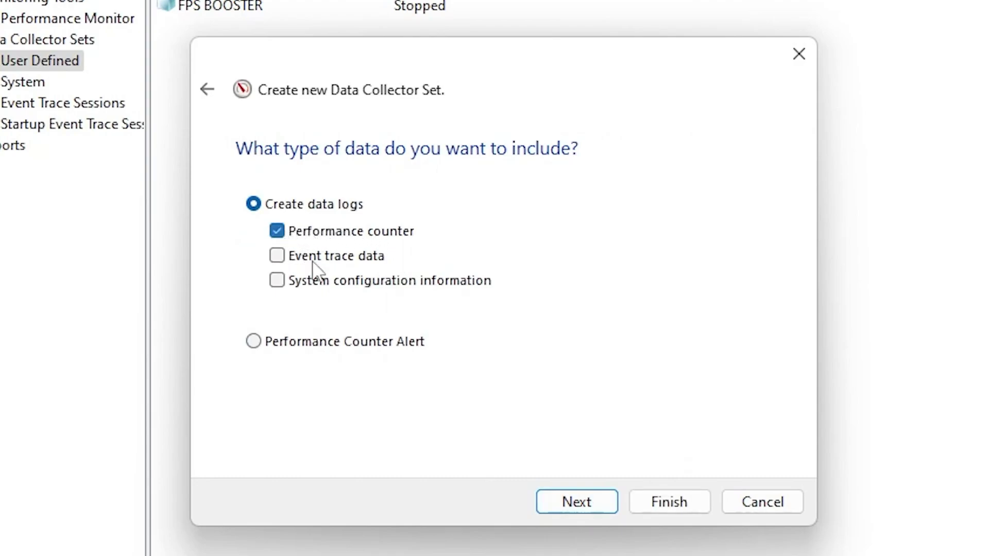
{"action": "left_click", "coordinate": [600, 501]}
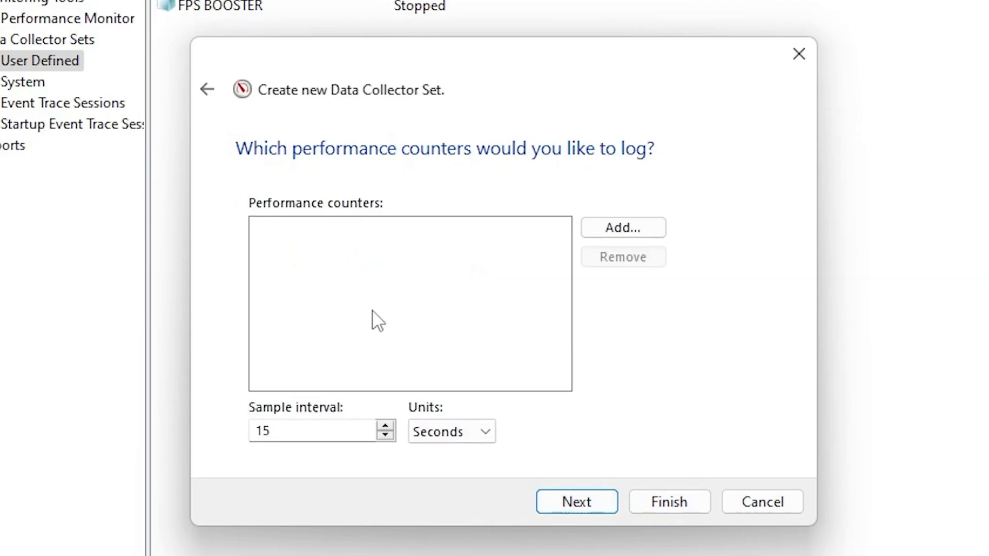
Add the Processor instance 15 and Process _Total counters to the collector set.
{"action": "left_click", "coordinate": [633, 227]}
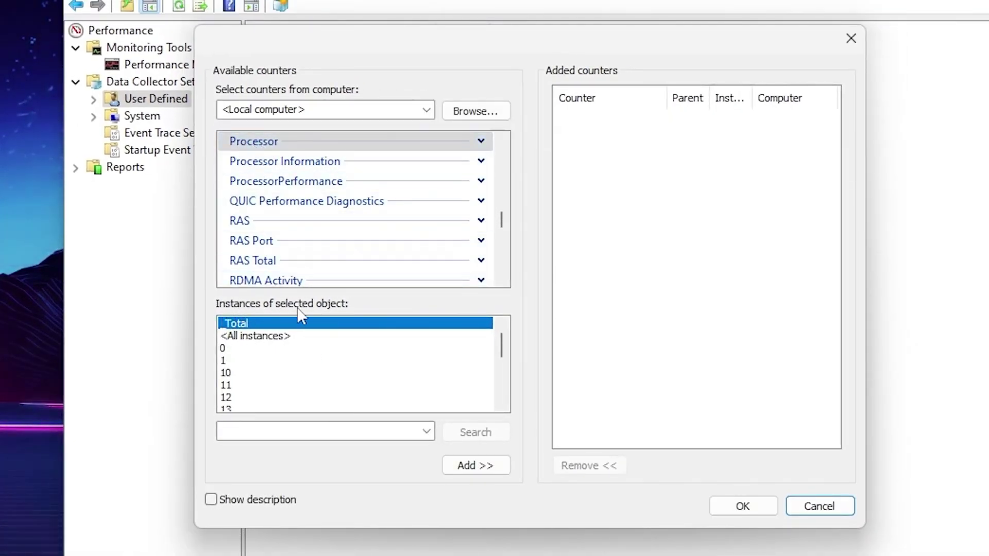
{"action": "scroll", "coordinate": [344, 367], "scroll_direction": "down", "scroll_amount": 1}
{"action": "scroll", "coordinate": [344, 367], "scroll_direction": "down", "scroll_amount": 1}
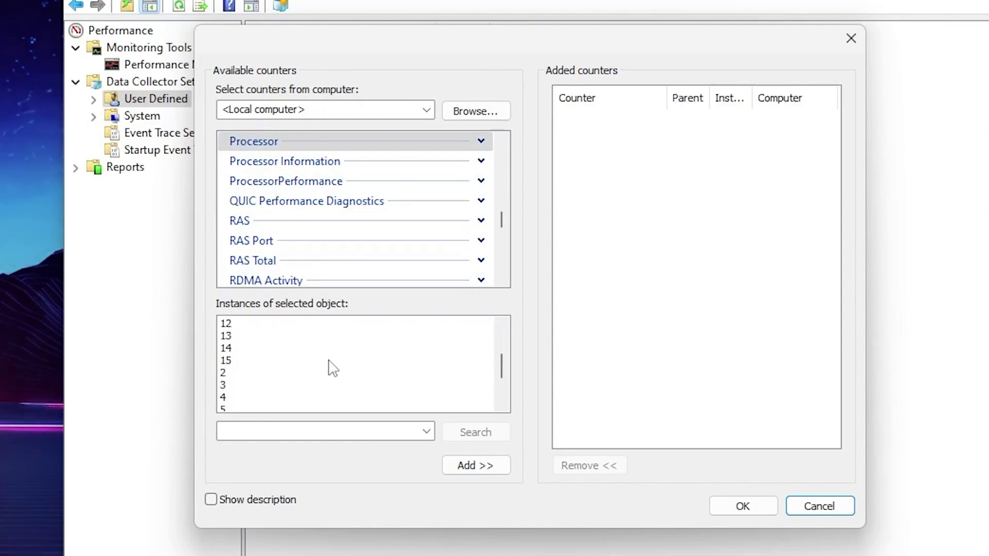
{"action": "left_click", "coordinate": [235, 364]}
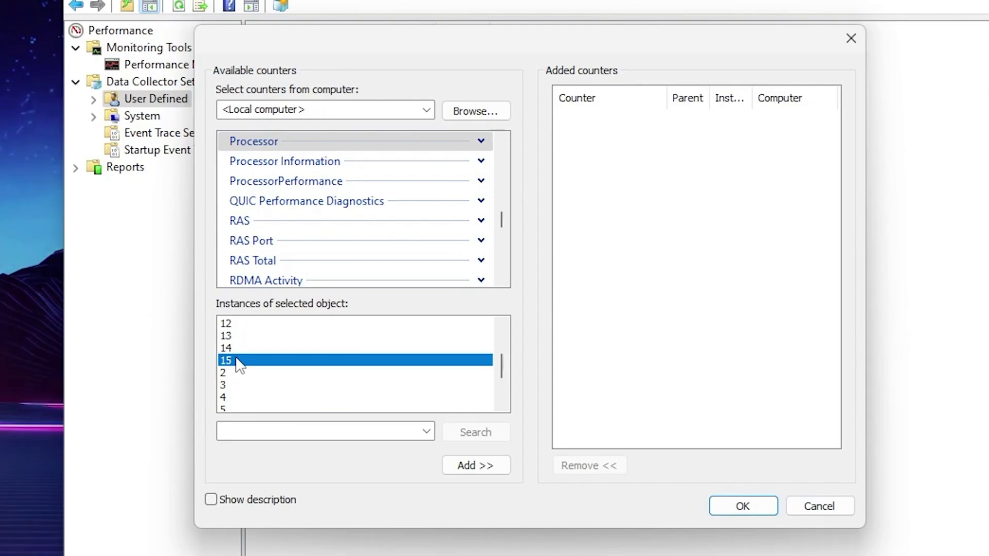
{"action": "left_click", "coordinate": [472, 466]}
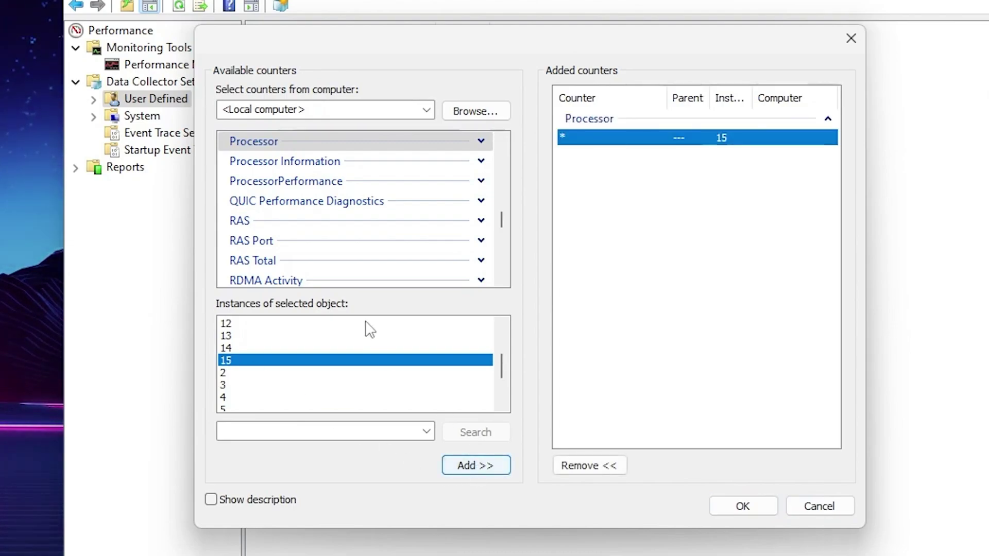
{"action": "scroll", "coordinate": [319, 255], "scroll_direction": "up", "scroll_amount": 1}
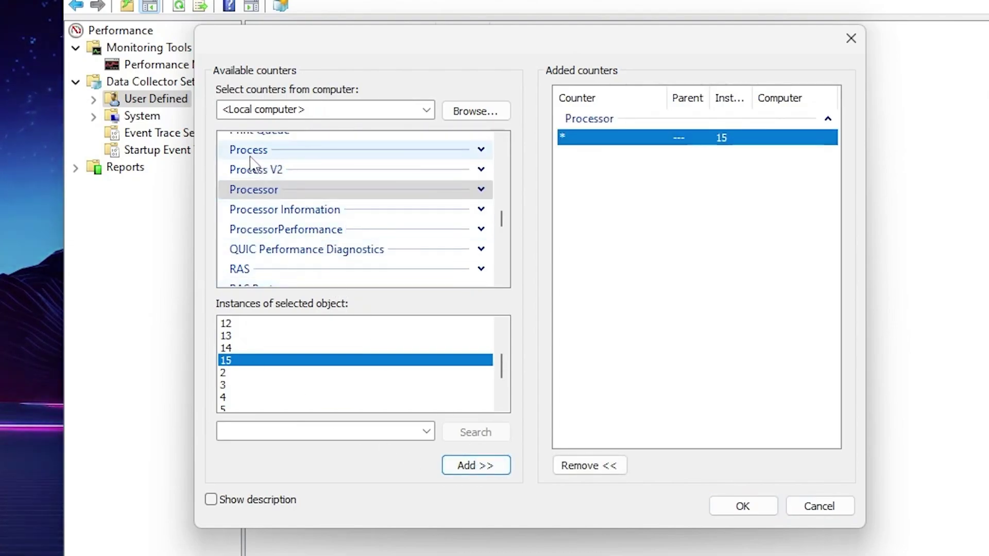
{"action": "left_click", "coordinate": [287, 152]}
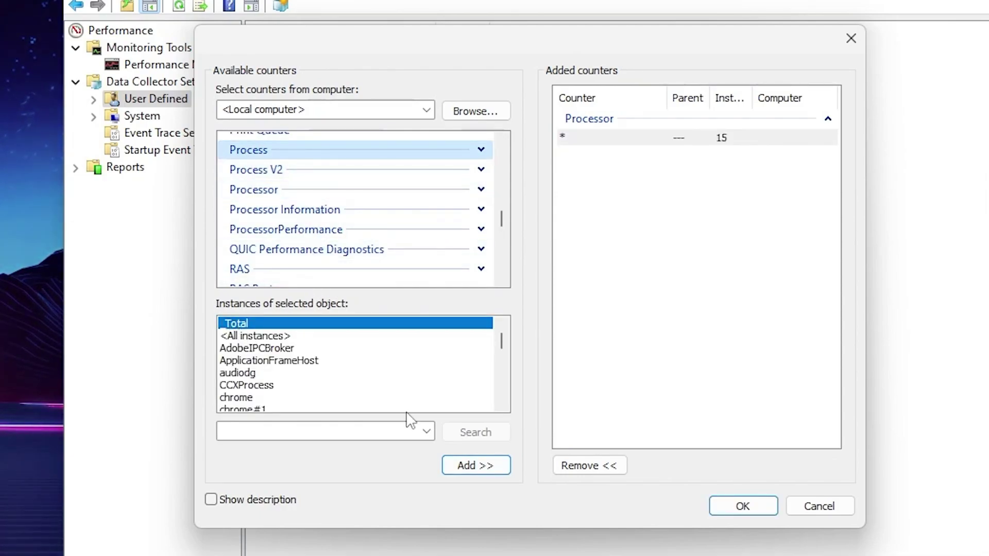
{"action": "left_click", "coordinate": [474, 464]}
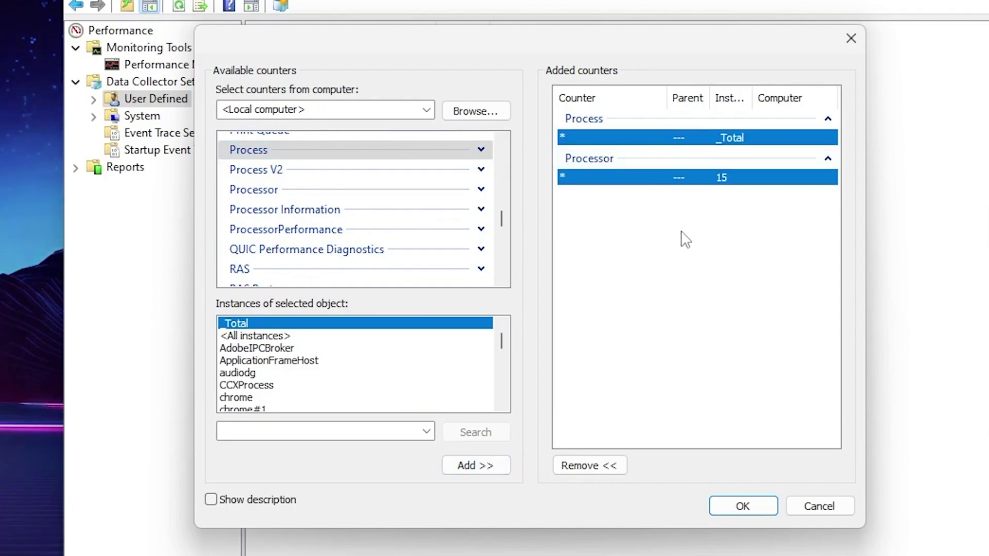
{"action": "left_click", "coordinate": [747, 504]}
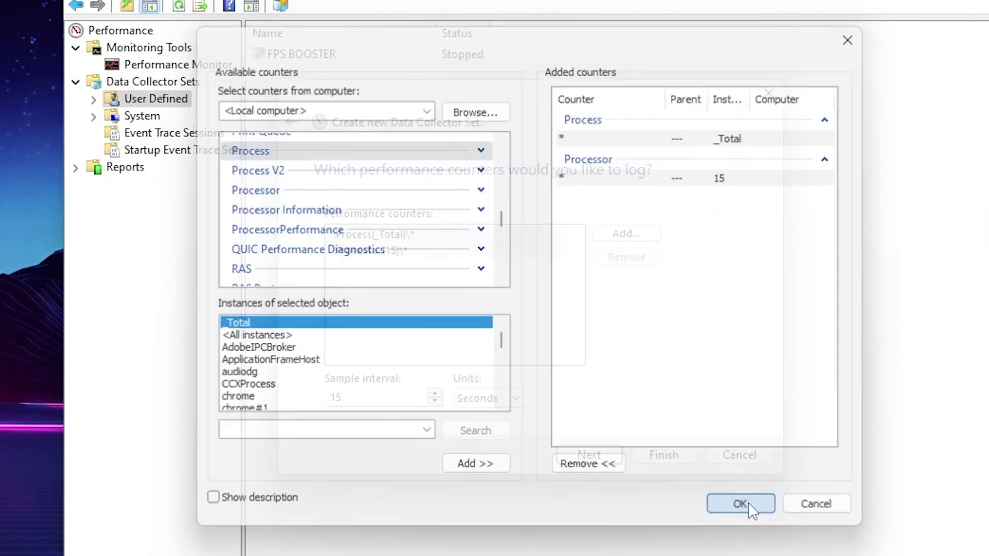
Keep the default save location and finish creating LOW GPU USAGE FIX.
{"action": "left_click", "coordinate": [596, 458]}
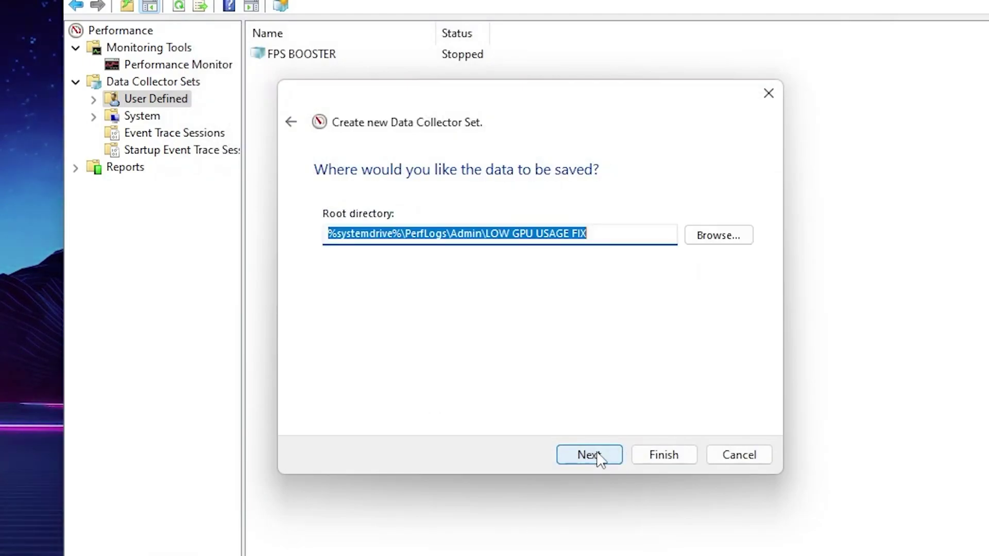
{"action": "left_click", "coordinate": [597, 458]}
{"action": "left_click", "coordinate": [670, 454]}
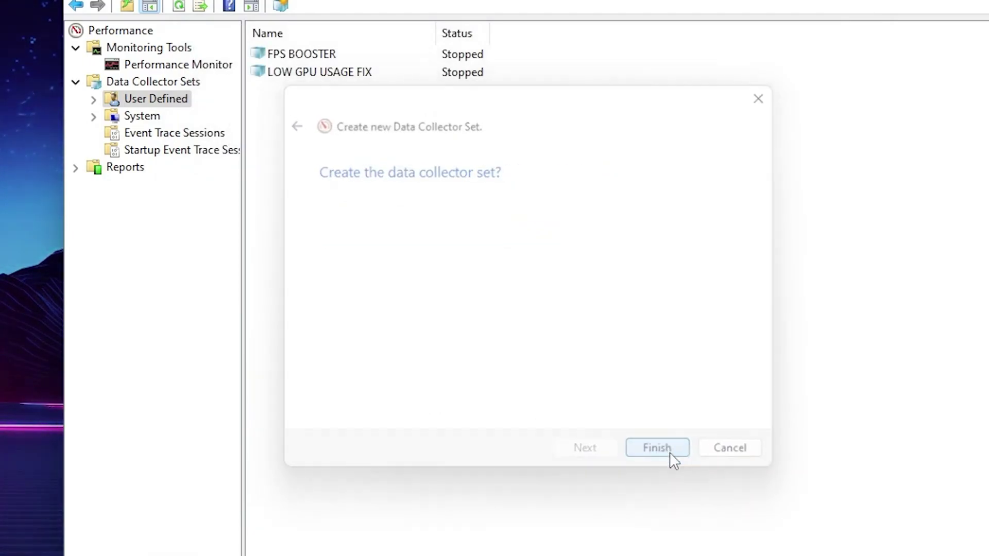